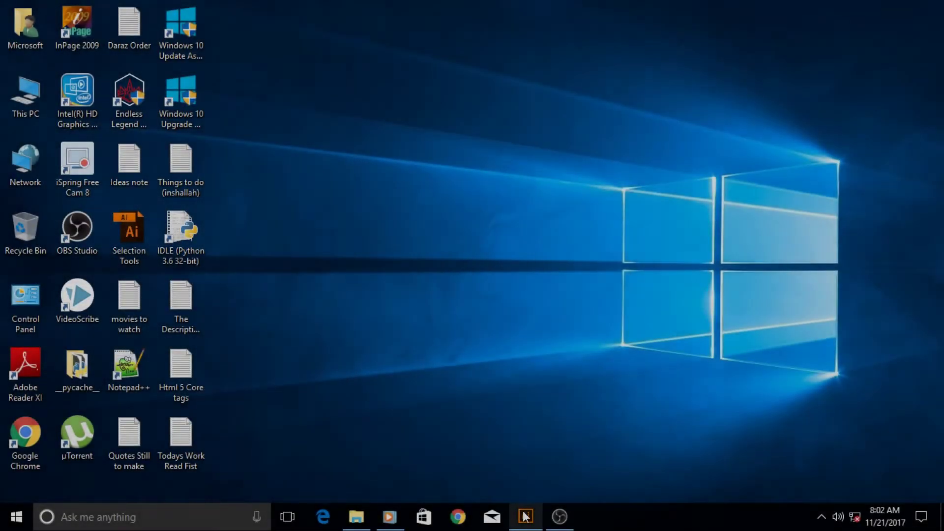
- Bring the Illustrator window with the four panel headings to the front
click(525, 515)
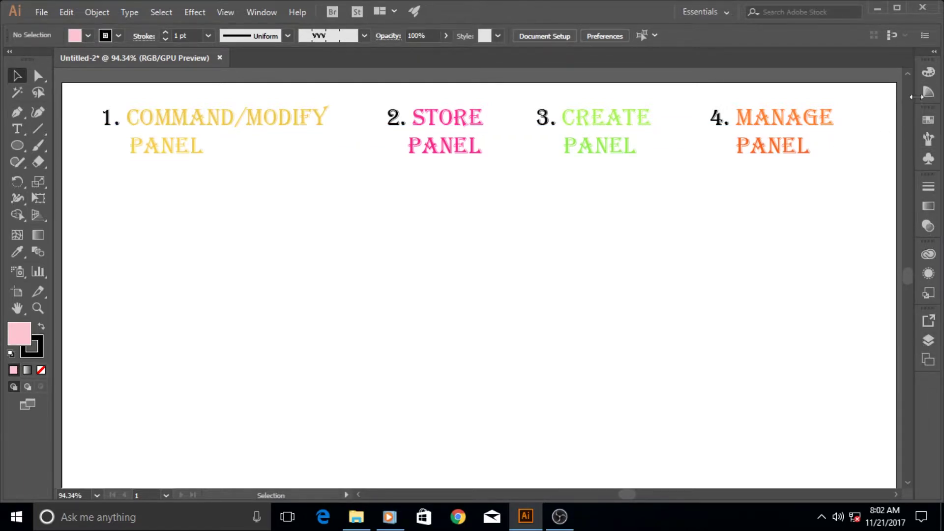
- Expand and collapse the right dock, then preview the Color, Color Guide and Swatches panels
click(934, 53)
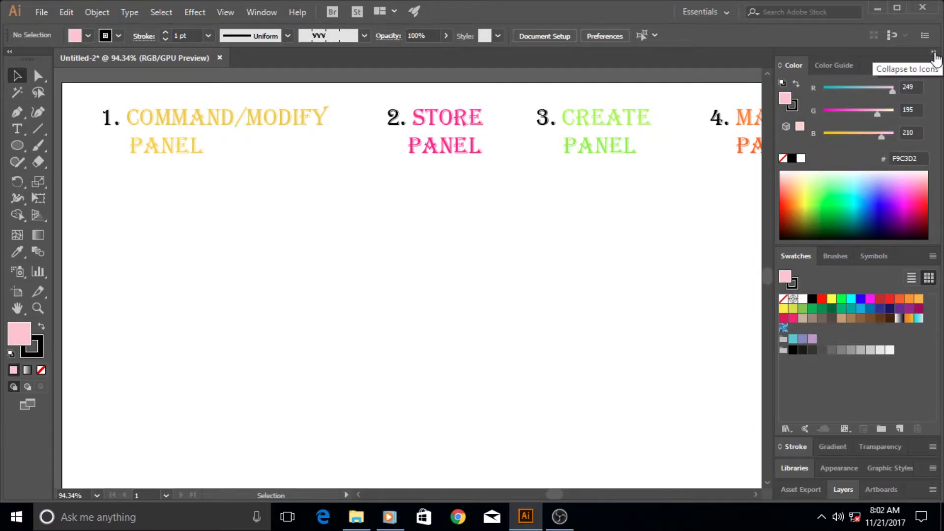
click(934, 53)
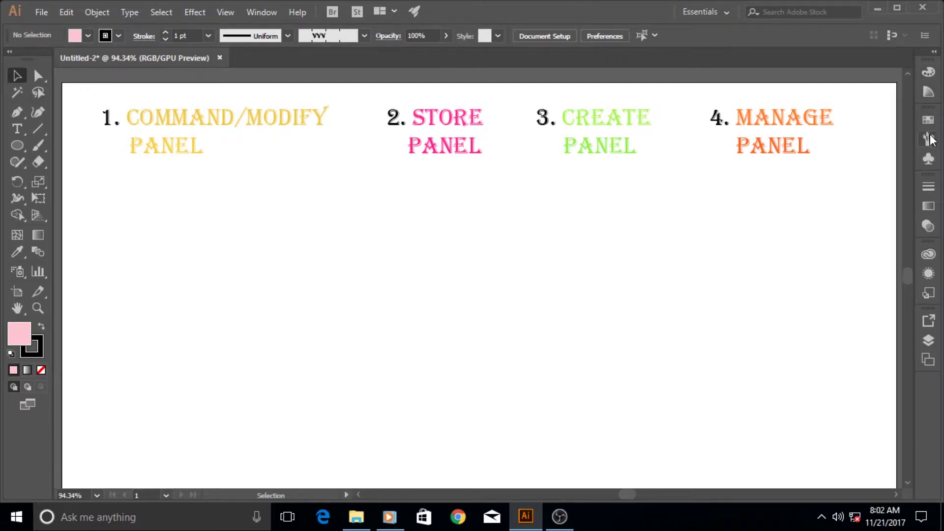
click(931, 77)
click(929, 92)
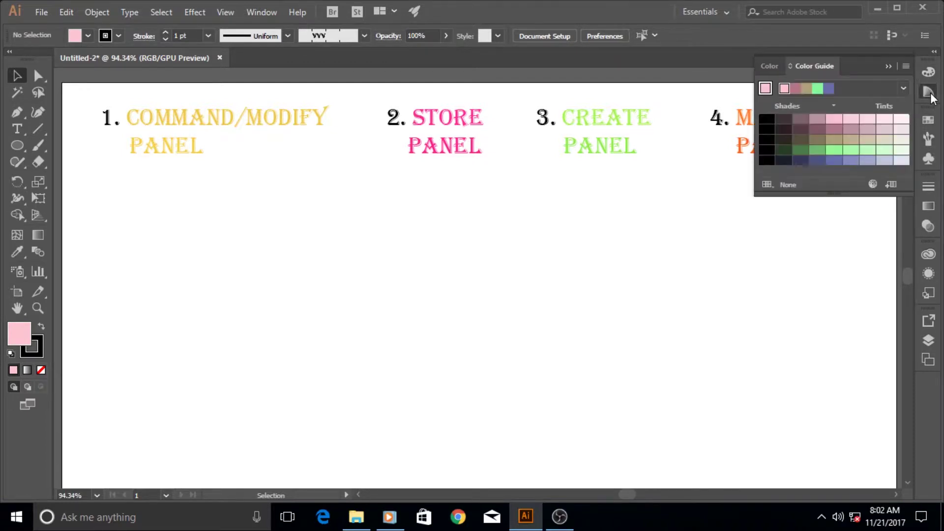
click(930, 122)
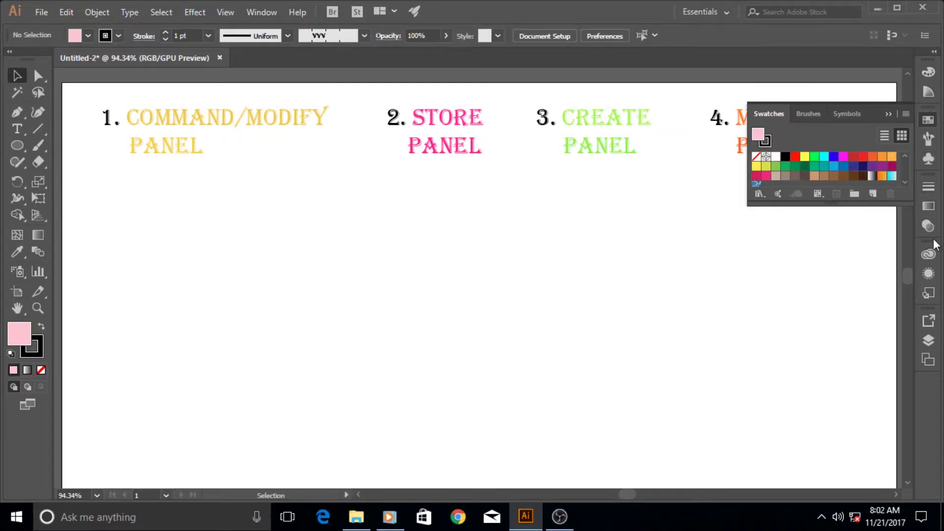
click(933, 278)
- Preview the Appearance and Layers panels, then show the Window menu's full panel list
click(933, 279)
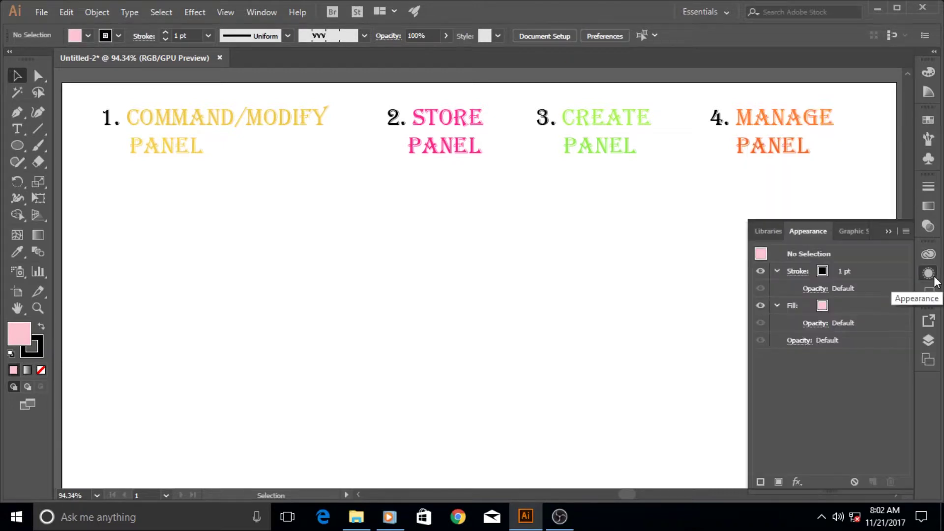
click(928, 340)
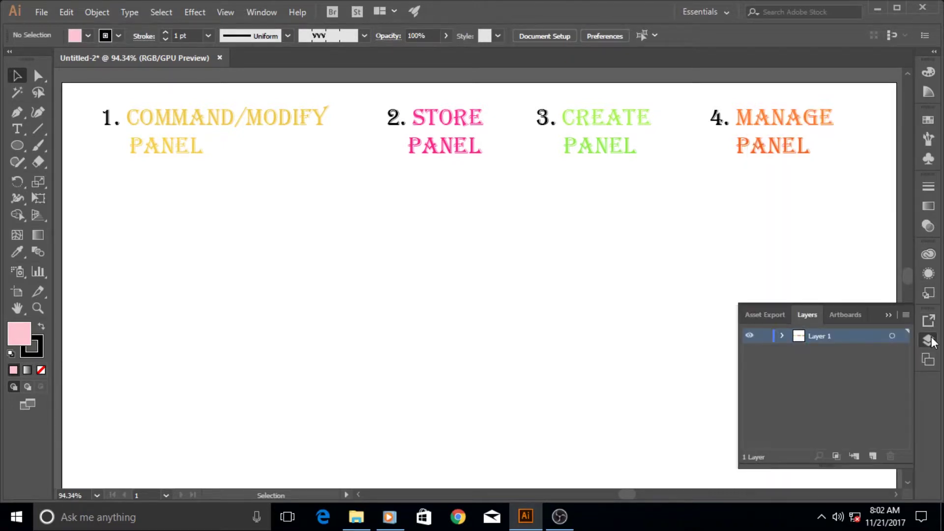
click(928, 340)
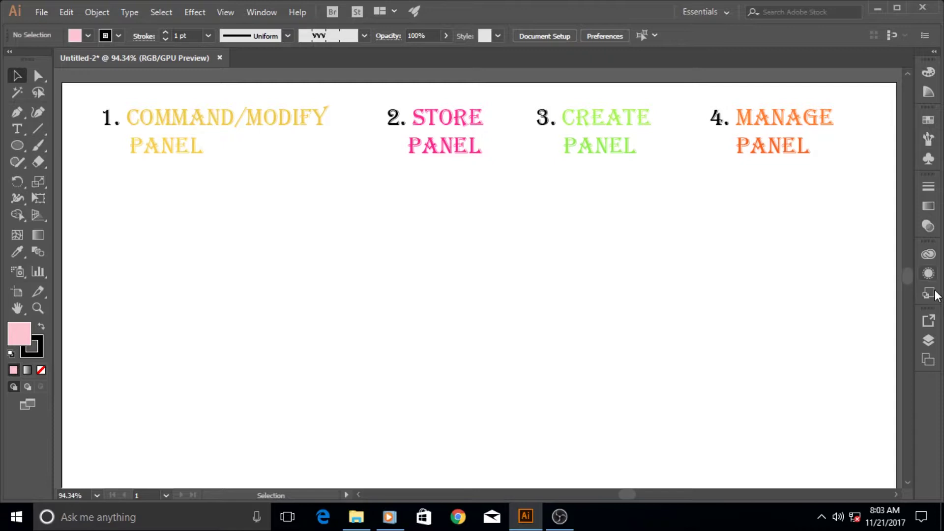
click(262, 13)
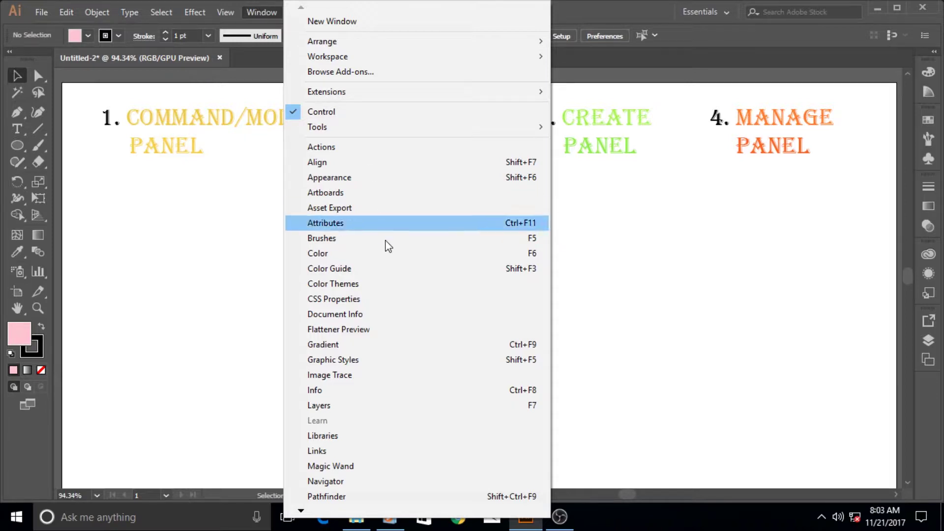
- Browse the Window menu's panel entries, then dismiss the menu back to the canvas
mouse_move(301, 515)
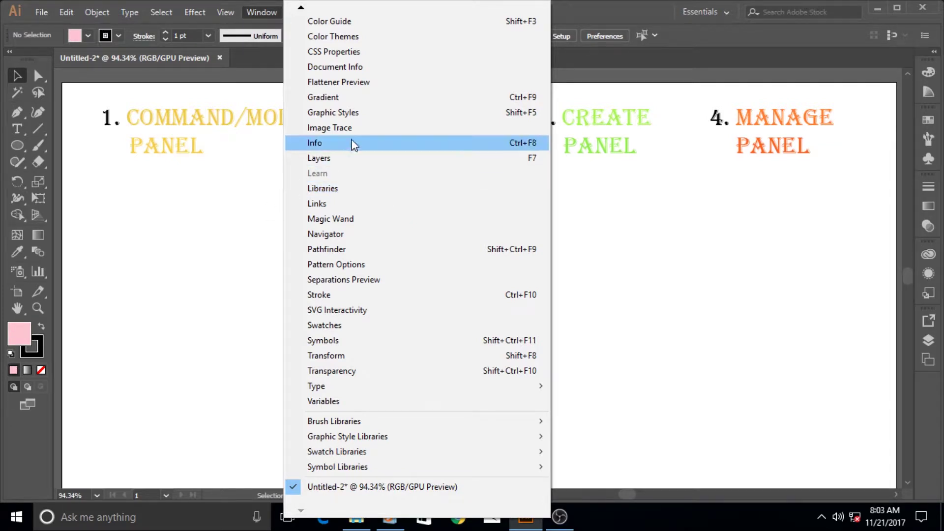
click(255, 265)
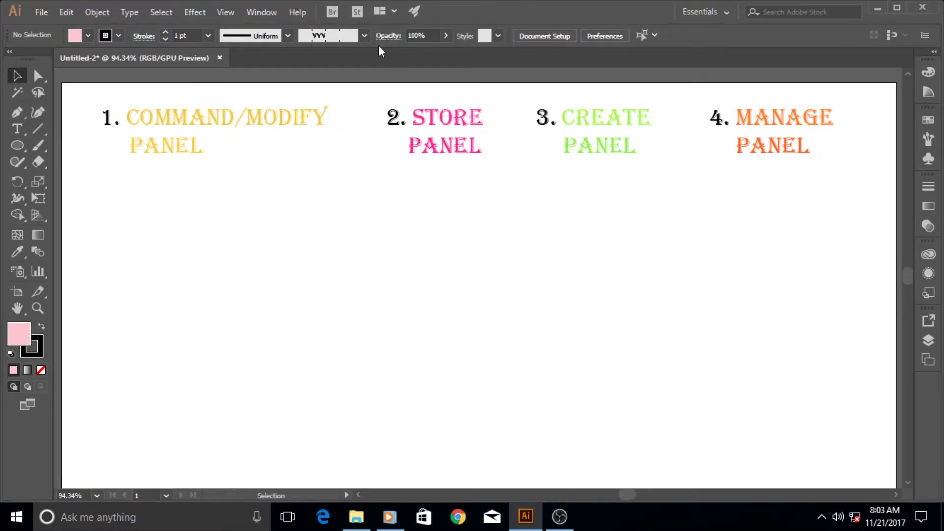
- Choose Basic from the Control bar's Brush Definition dropdown
click(364, 36)
click(344, 89)
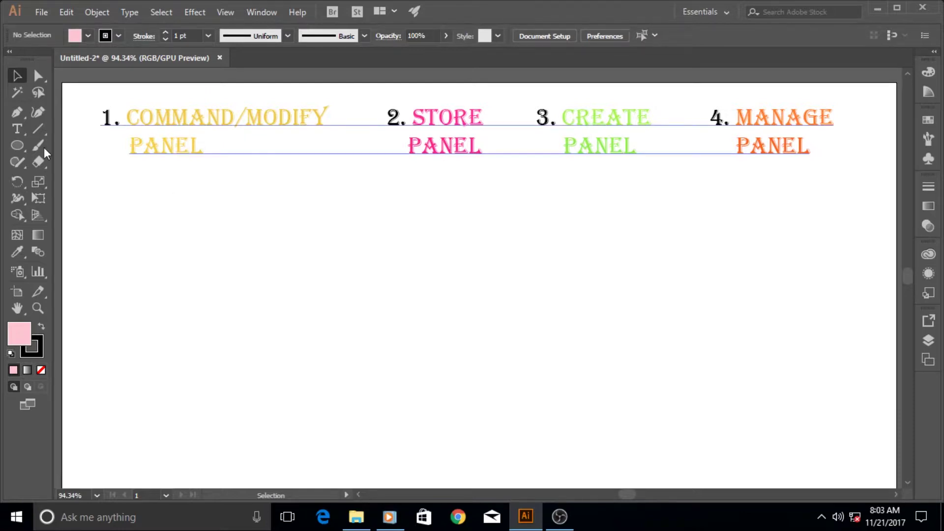
- Draw a rectangle below the first heading with the Rectangle Tool
click(18, 145)
click(61, 146)
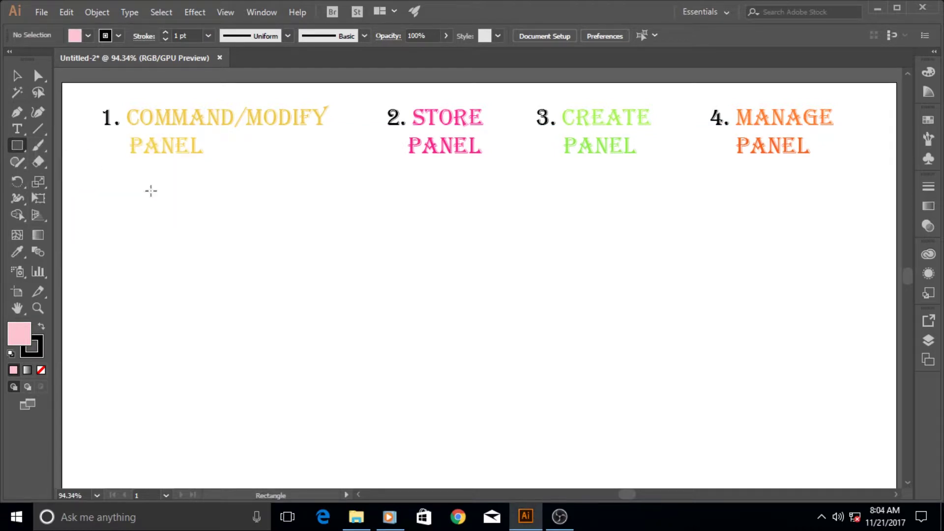
drag(176, 219, 279, 343)
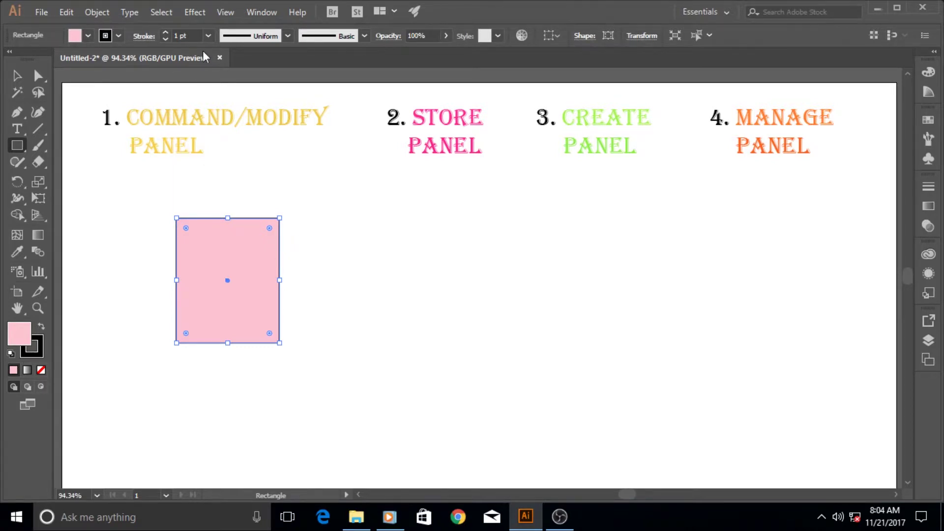
- Give the rectangle a 16 pt stroke weight from the Control bar
click(208, 35)
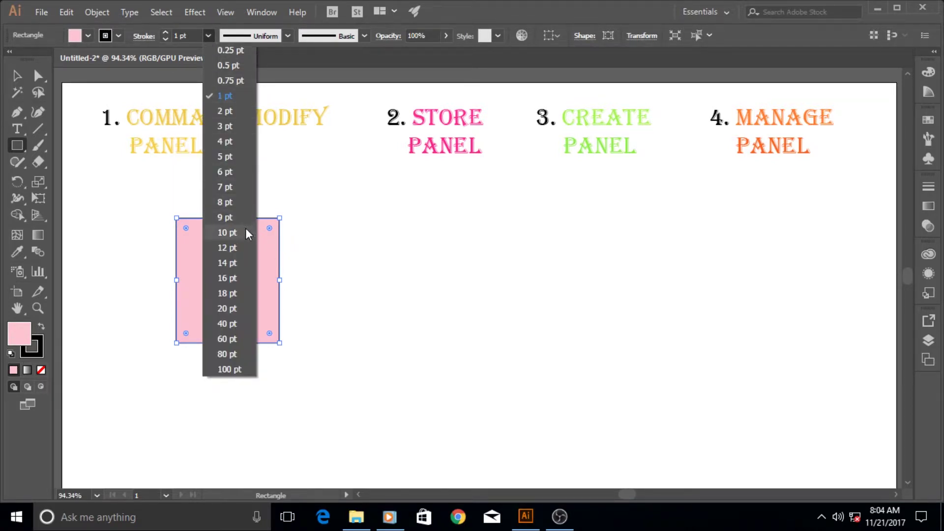
click(229, 278)
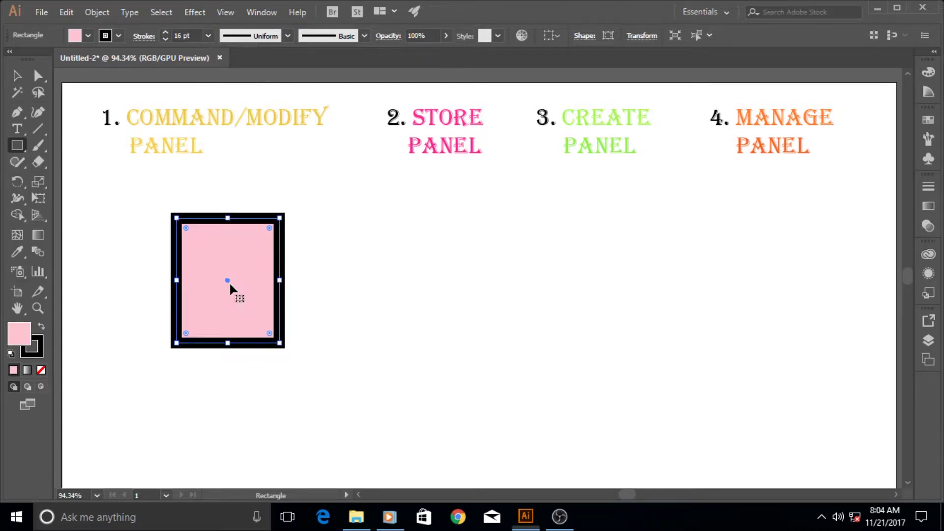
click(144, 36)
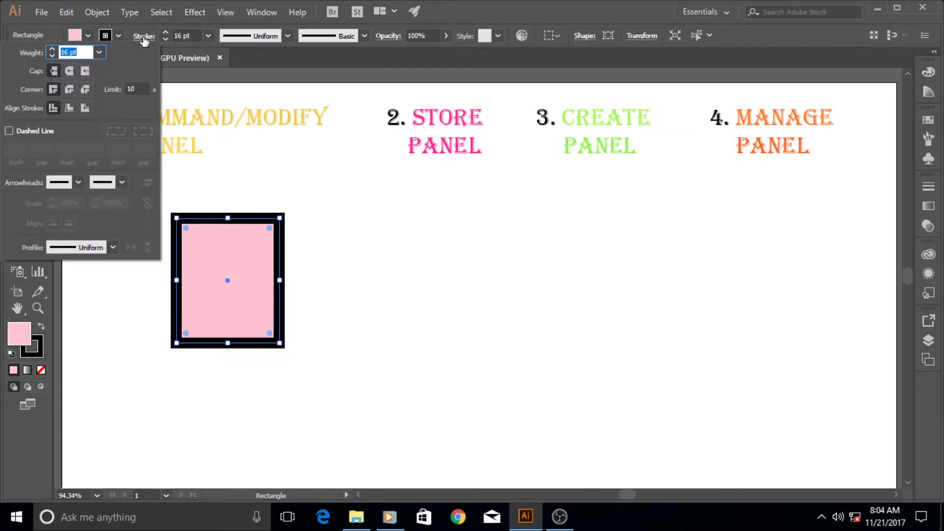
click(144, 37)
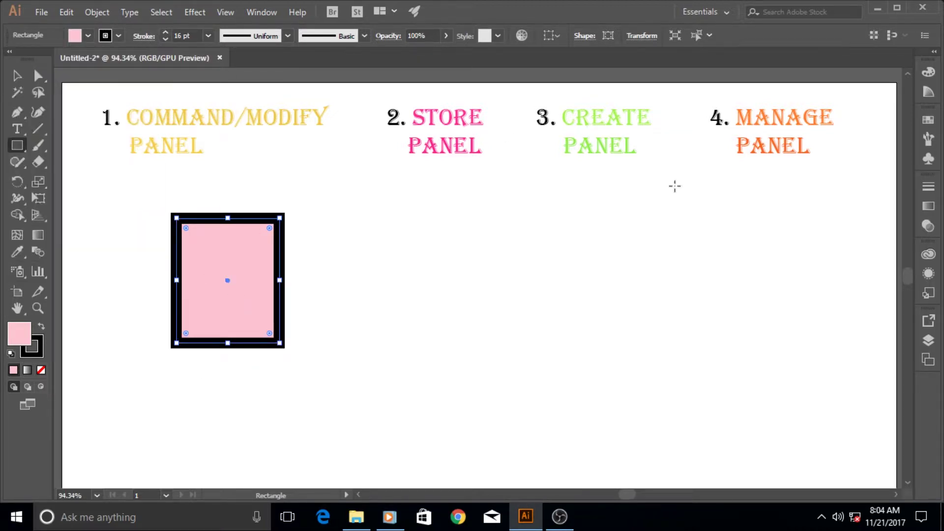
- Try Inside, Center and Outside stroke alignment, set Round Join, and finish with Inside alignment
click(929, 186)
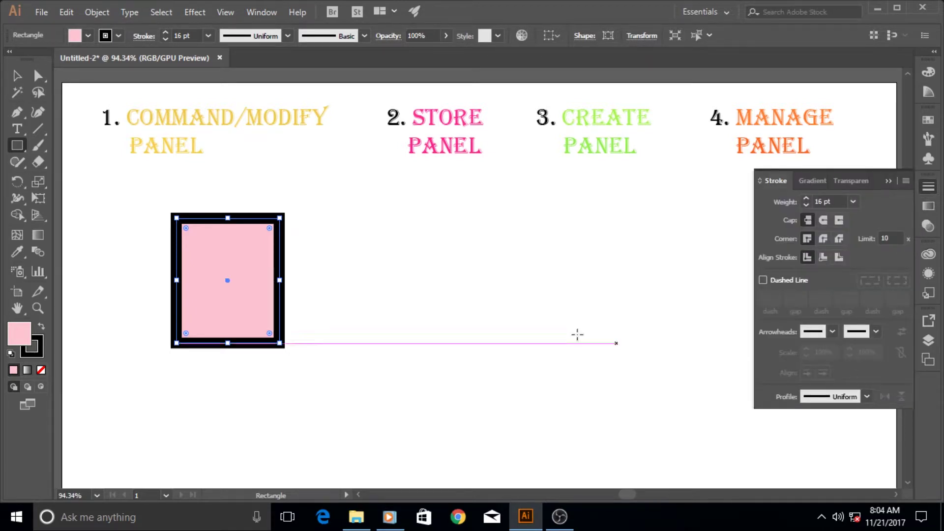
click(824, 256)
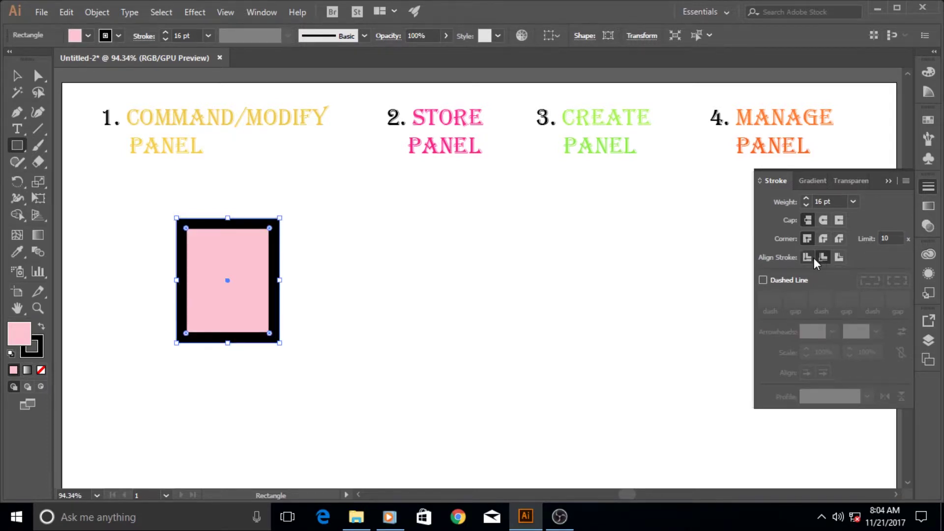
click(811, 257)
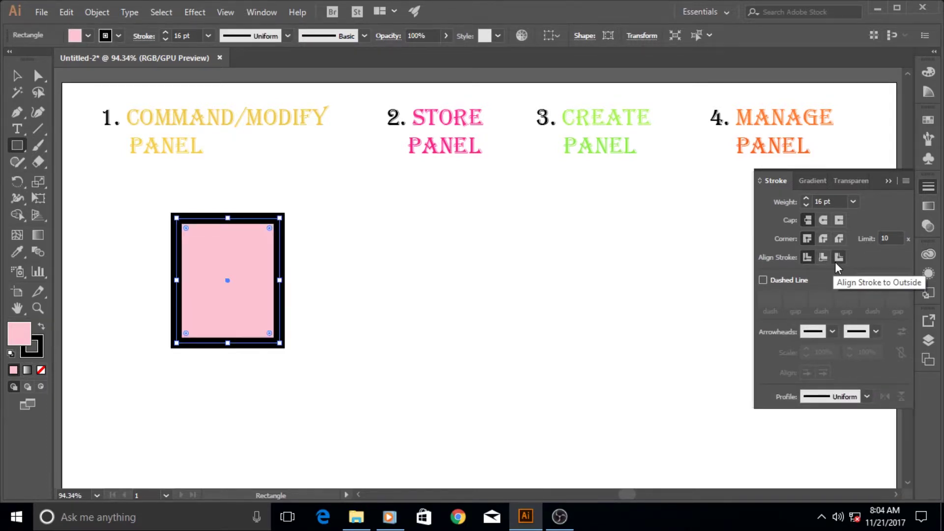
click(839, 266)
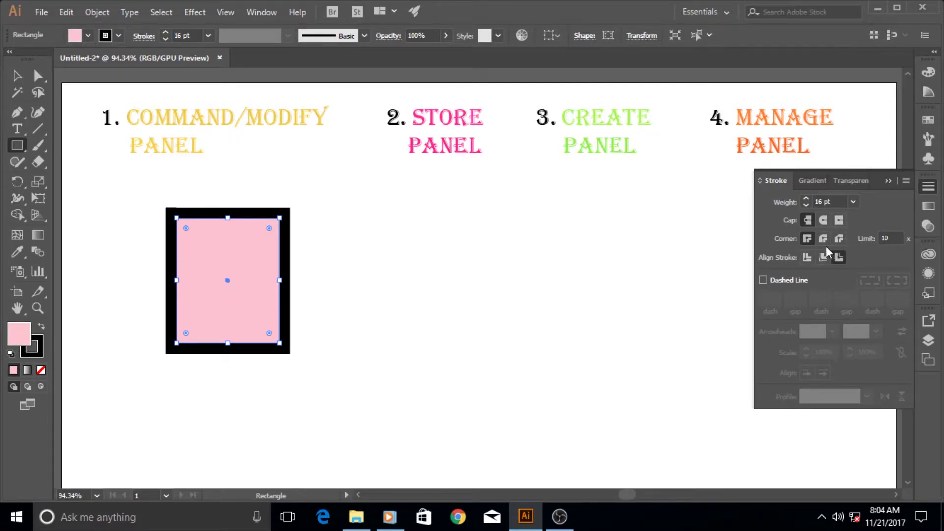
click(822, 243)
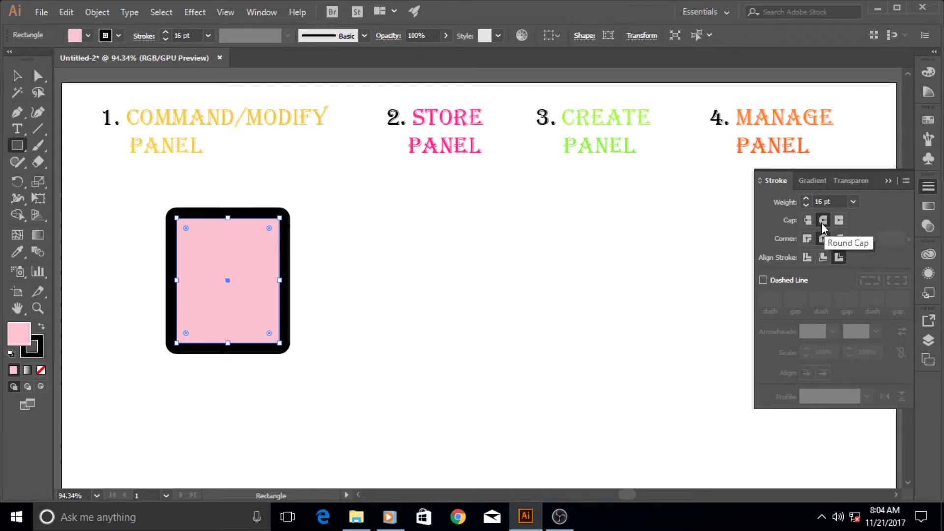
click(822, 257)
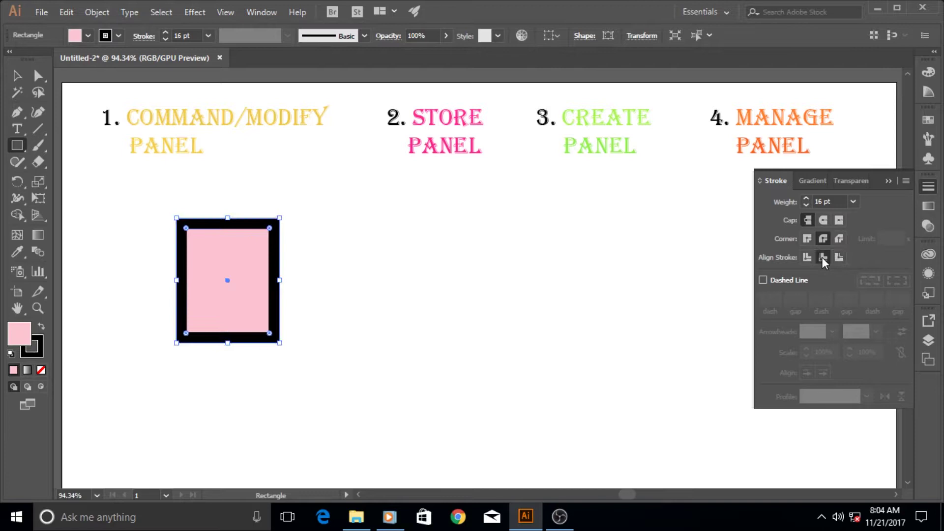
click(809, 257)
click(822, 258)
- Fill the rectangle with a linear gradient whose right stop is pink FF0078
click(927, 204)
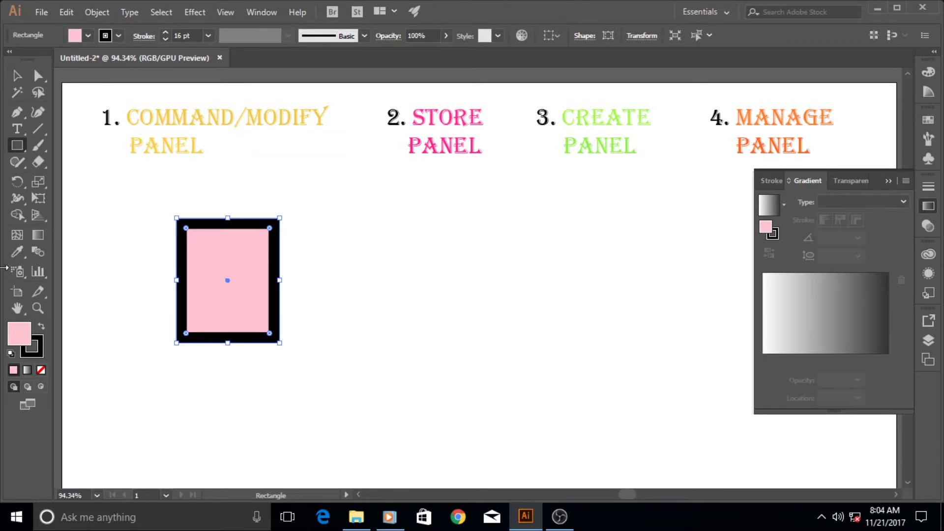
click(26, 369)
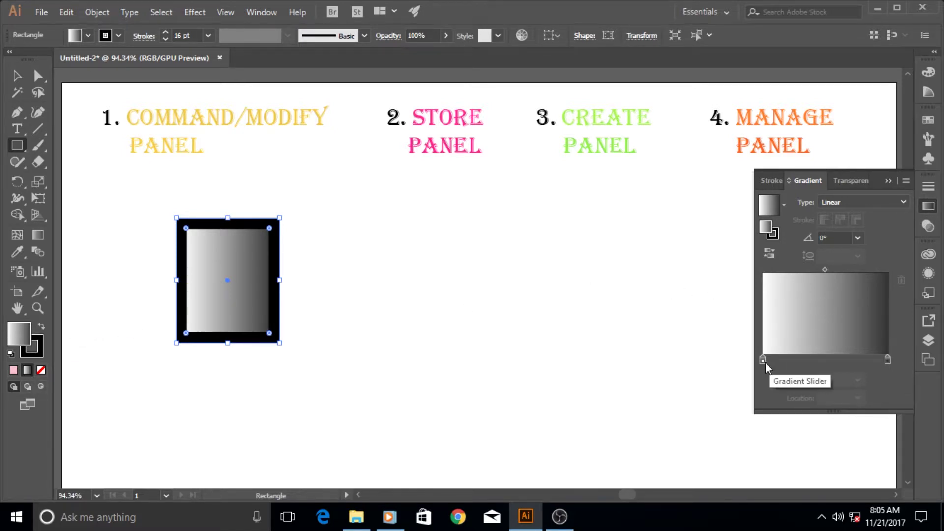
double_click(887, 361)
drag(869, 254, 864, 248)
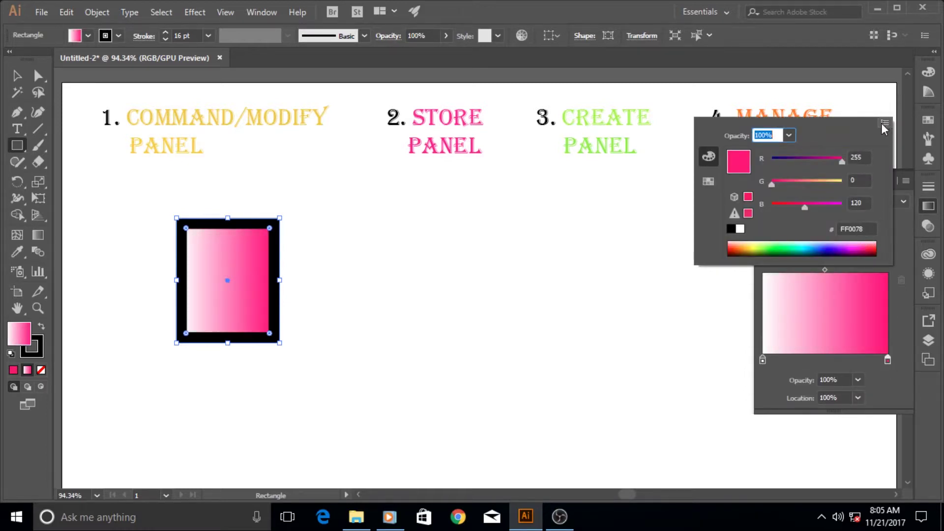
click(898, 326)
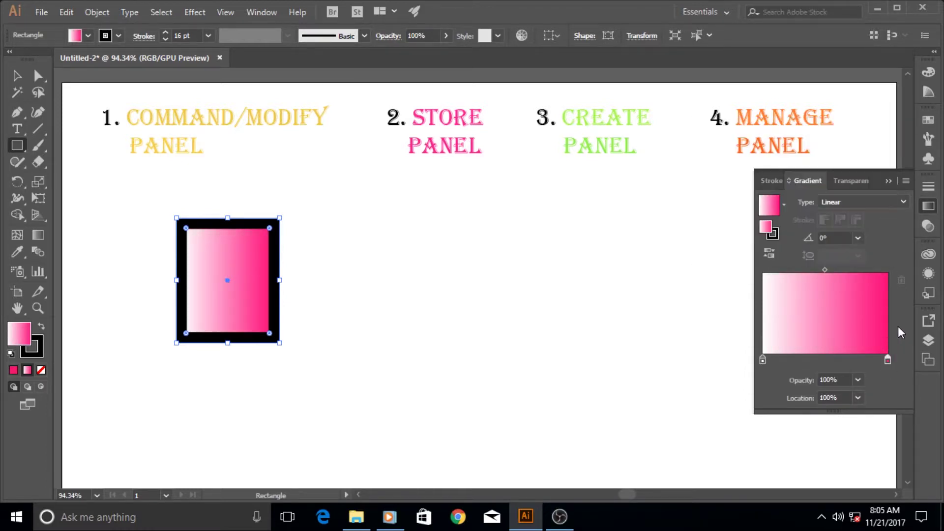
click(888, 185)
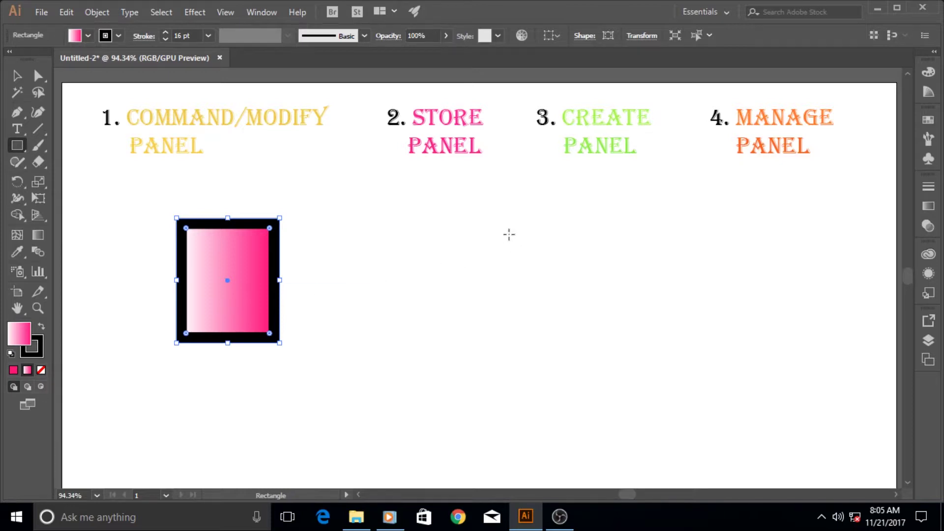
click(260, 13)
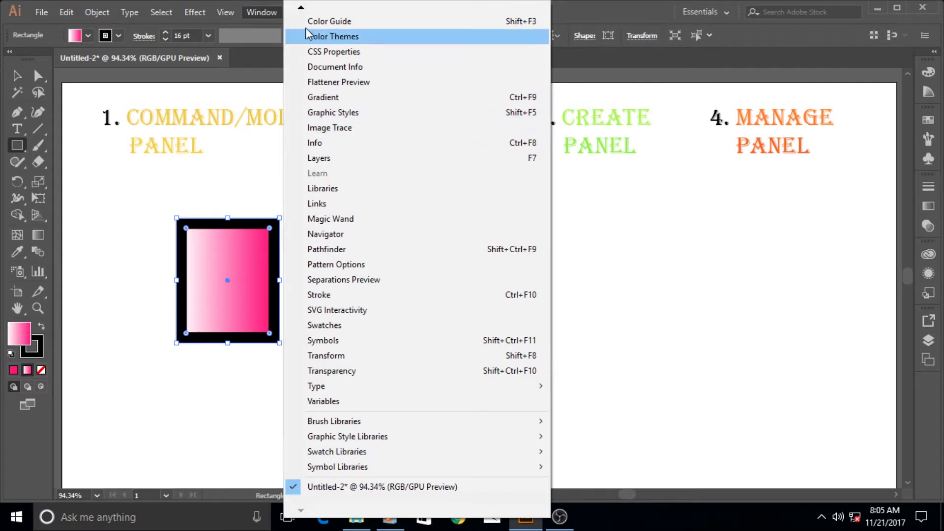
mouse_move(299, 8)
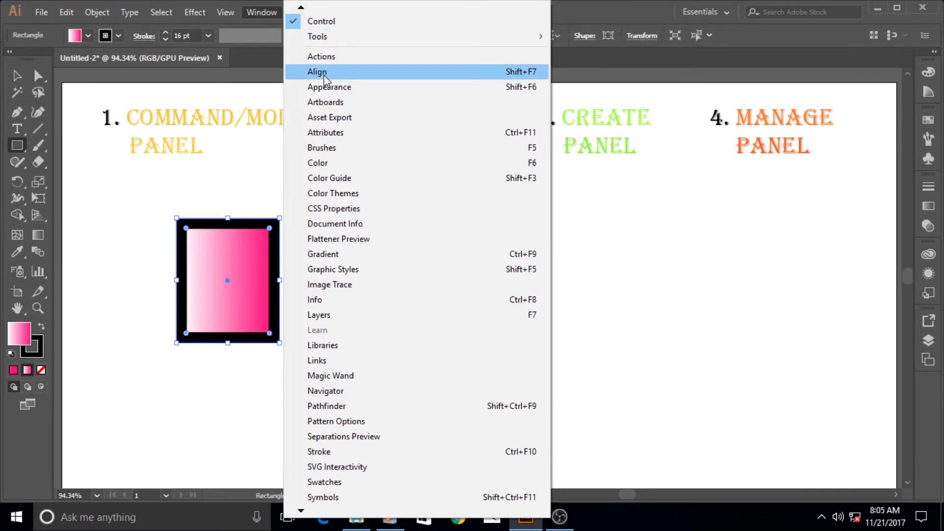
click(326, 73)
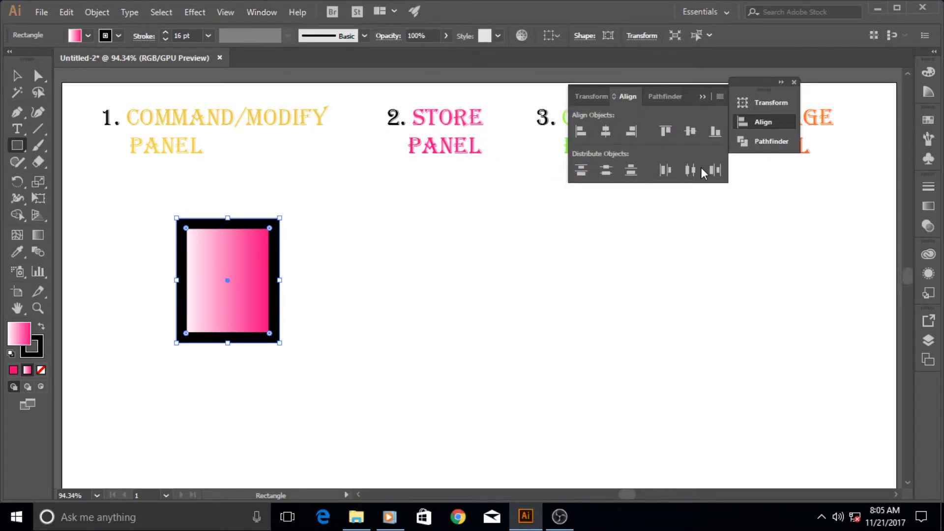
click(720, 98)
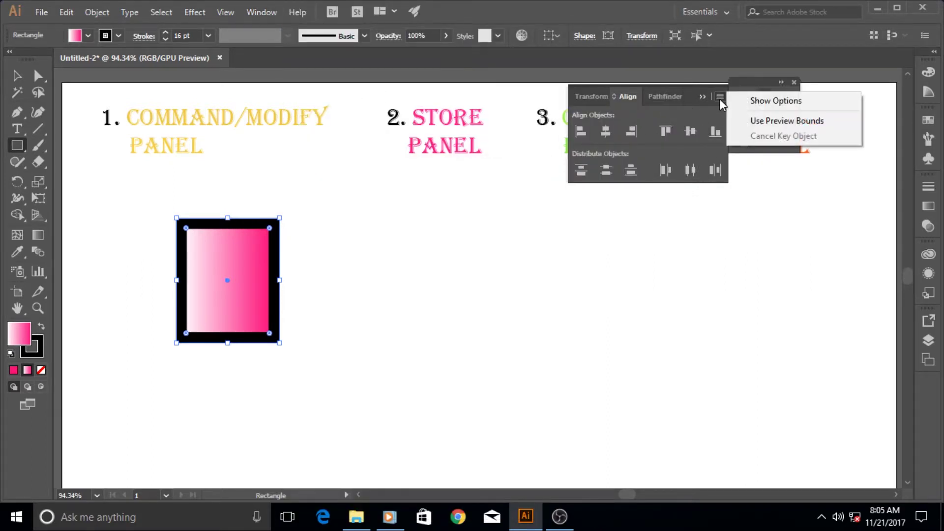
click(748, 102)
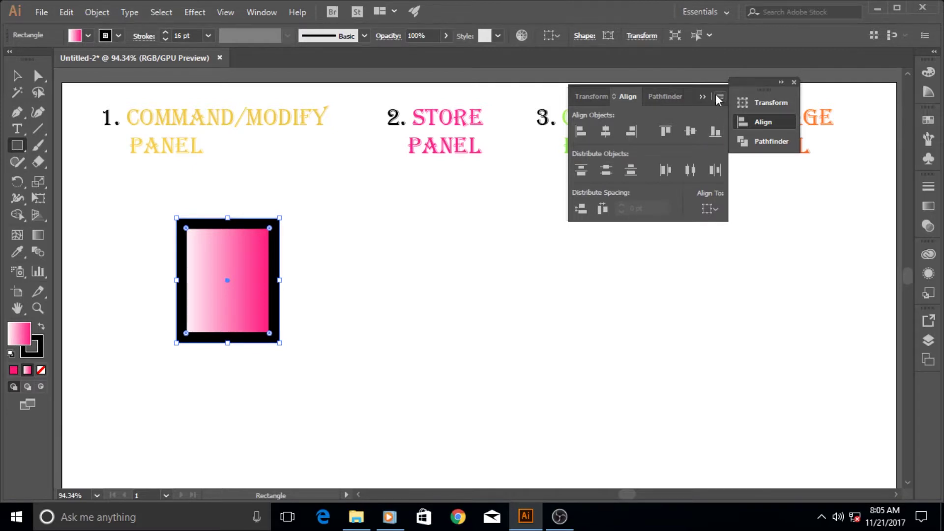
click(793, 83)
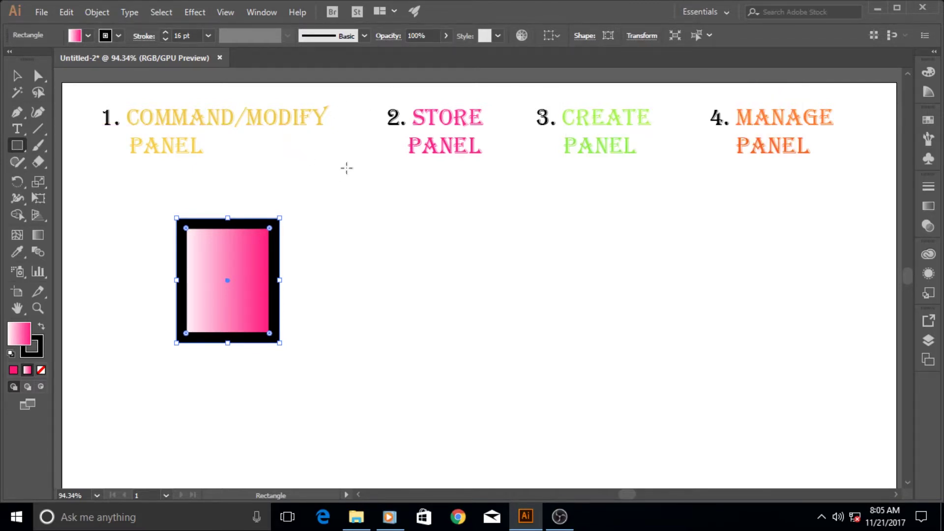
- Switch to the Selection tool with the V shortcut
key(v)
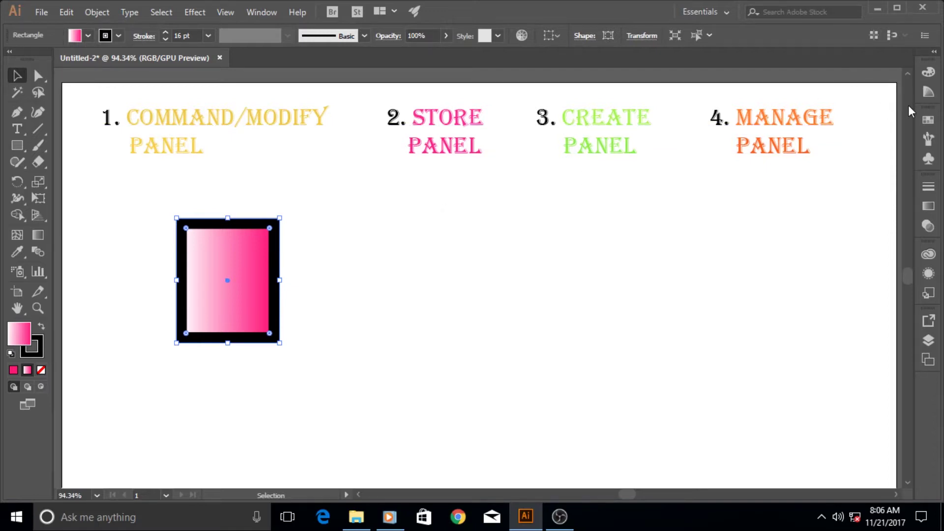
- Show the Swatches panel and enlarge it to reveal all swatch groups
click(926, 121)
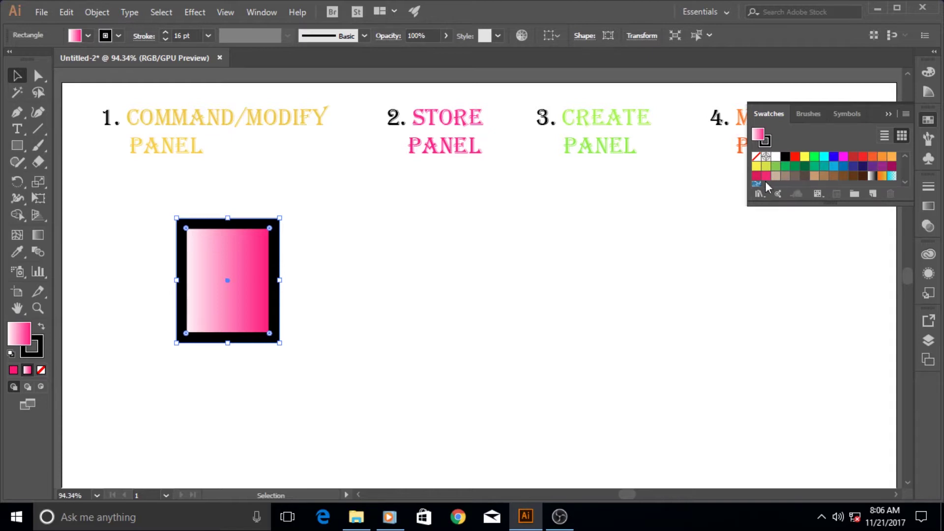
click(906, 114)
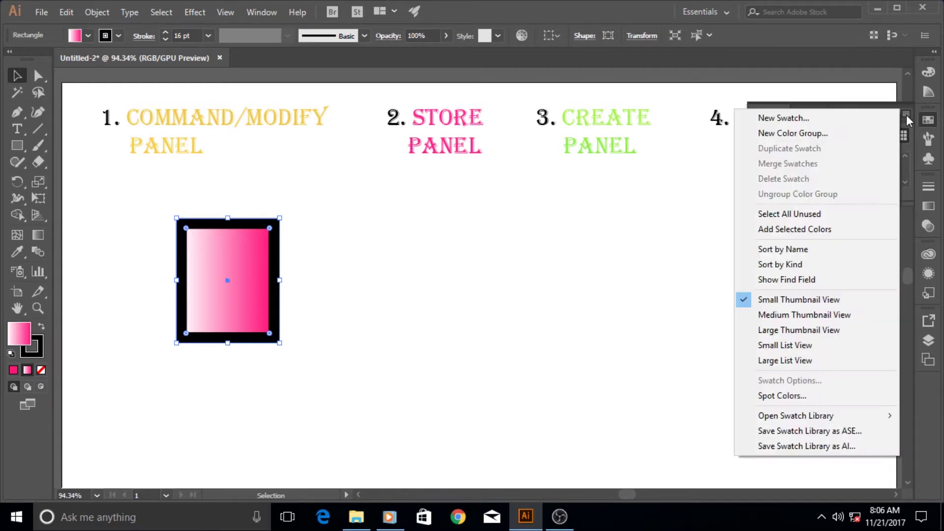
click(819, 94)
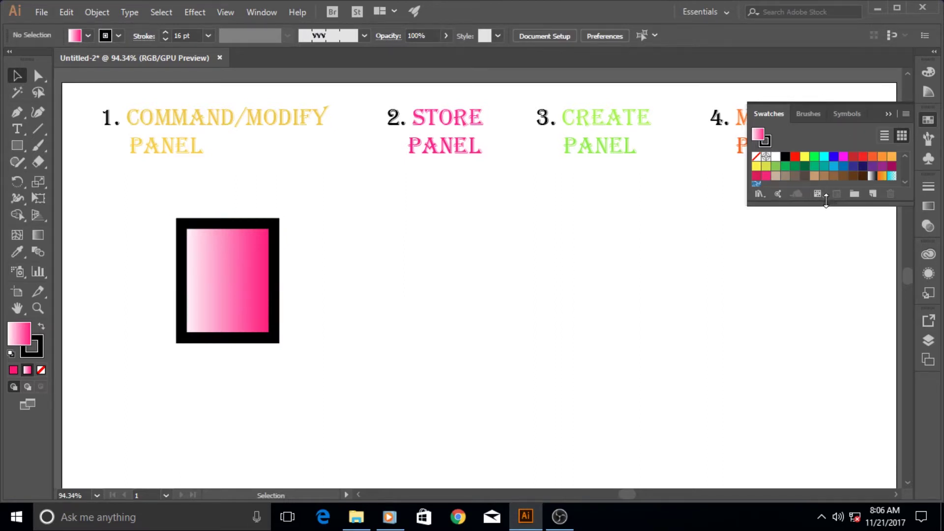
drag(825, 205, 822, 261)
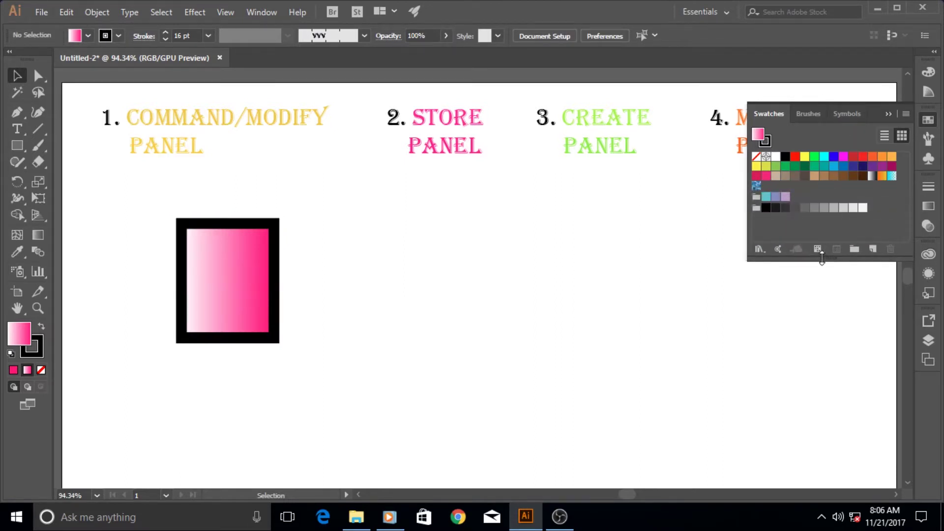
- Fill the rectangle with the tan Earthtone library swatch (C=24 M=24 Y=67 K=0)
click(759, 249)
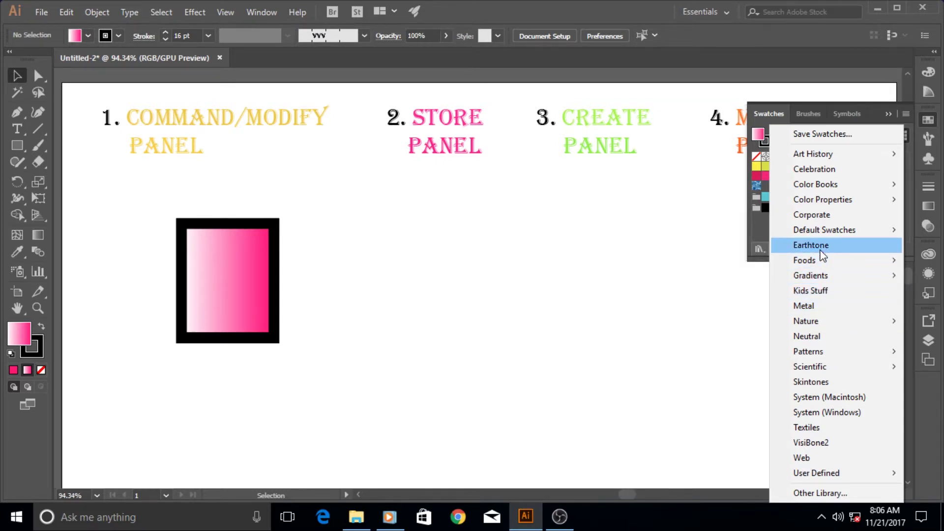
click(821, 245)
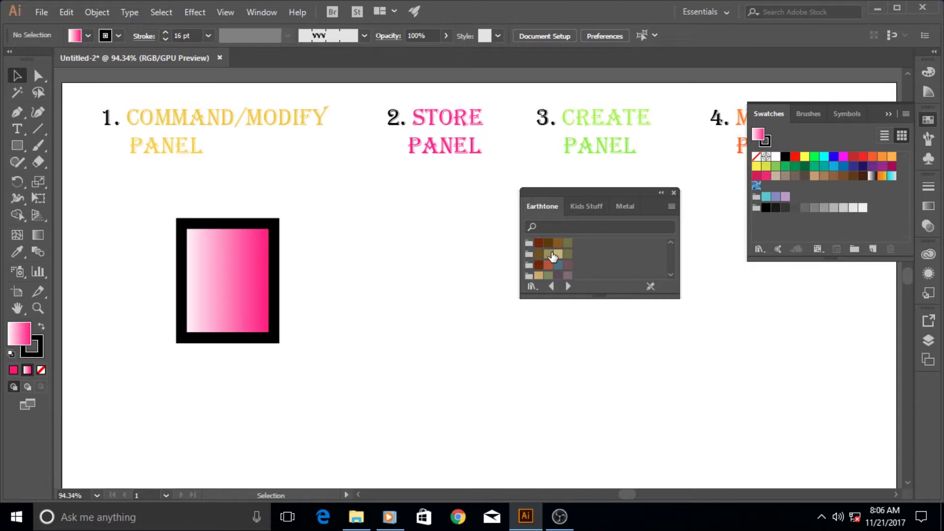
click(201, 286)
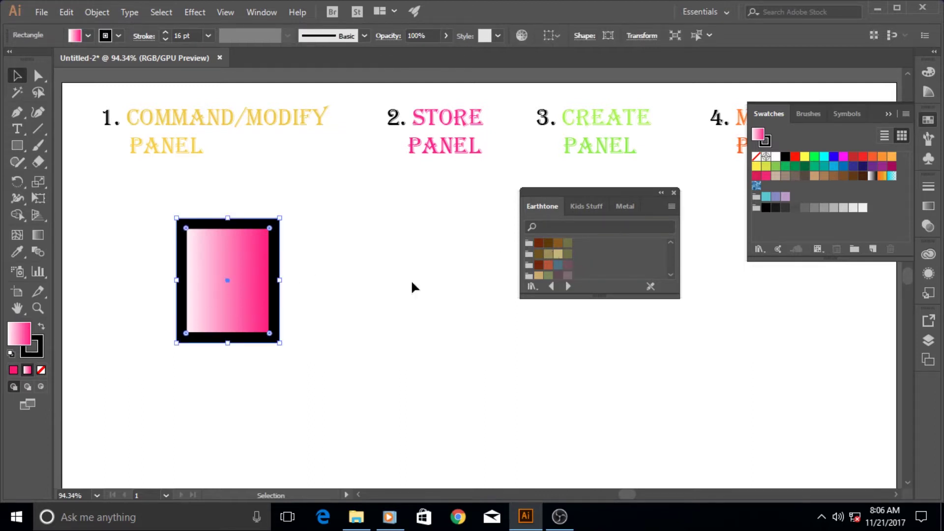
click(557, 255)
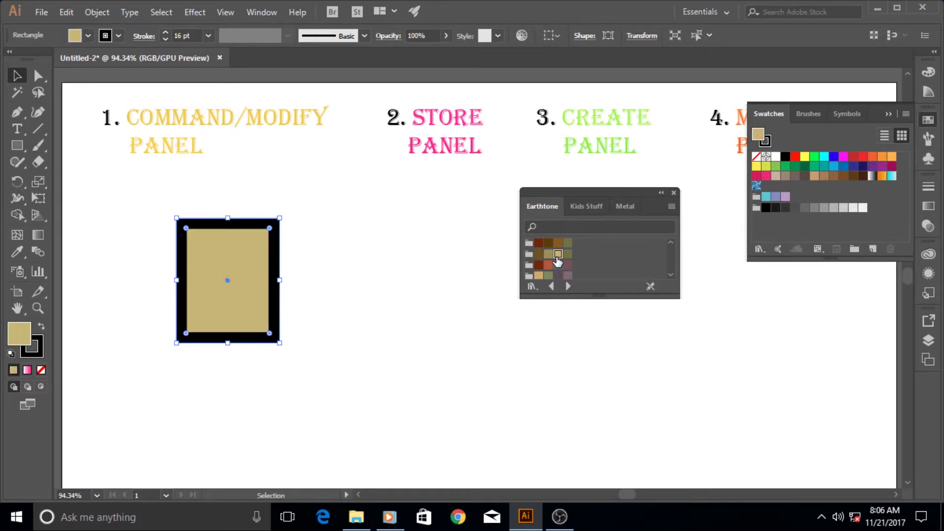
click(674, 192)
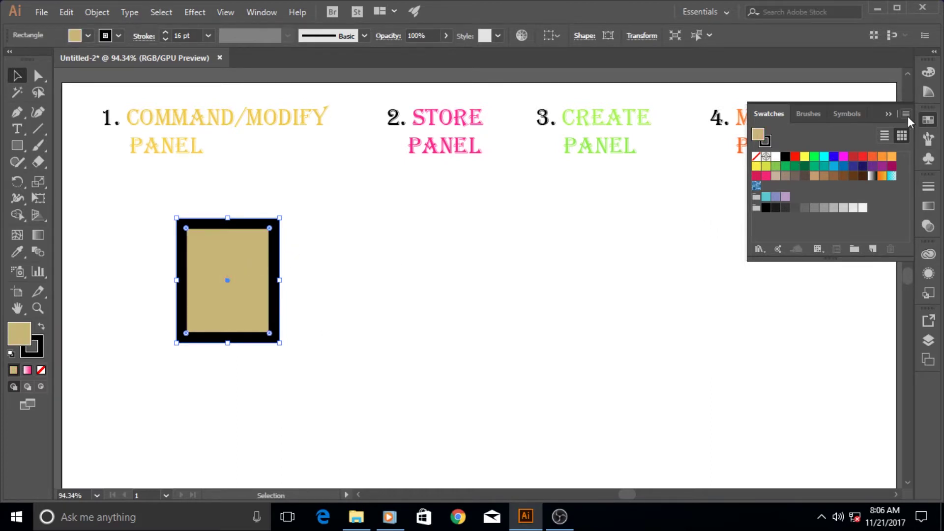
- Load the Arrows_Special library from the Brushes panel's brush libraries
click(793, 111)
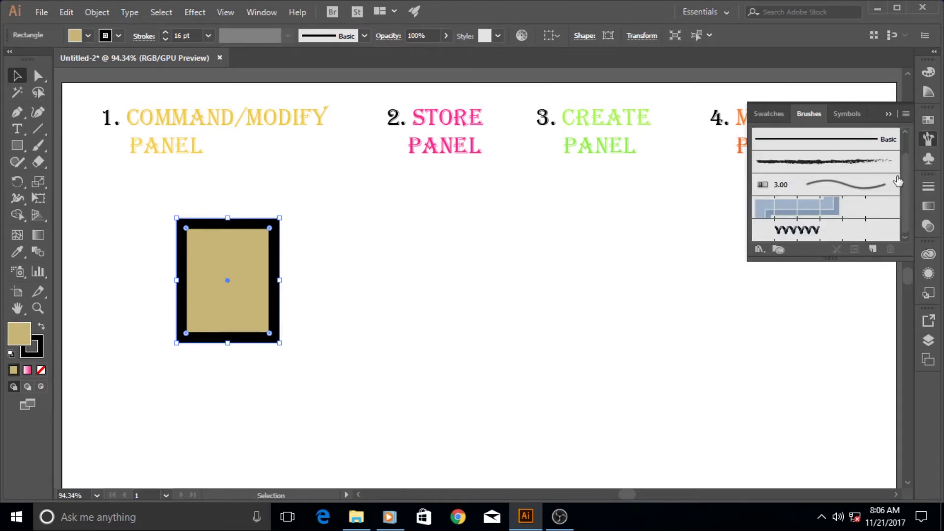
mouse_move(904, 170)
mouse_down()
mouse_move(905, 146)
mouse_move(900, 193)
mouse_up()
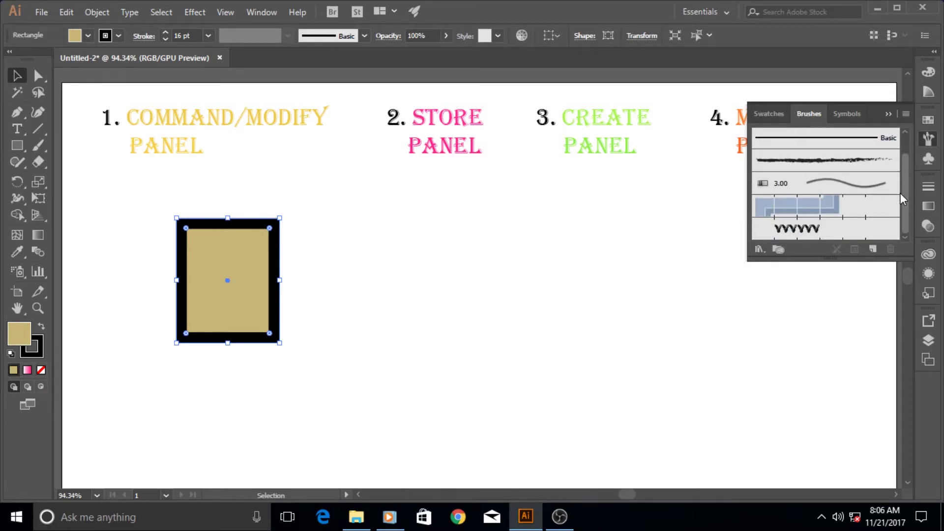
click(761, 249)
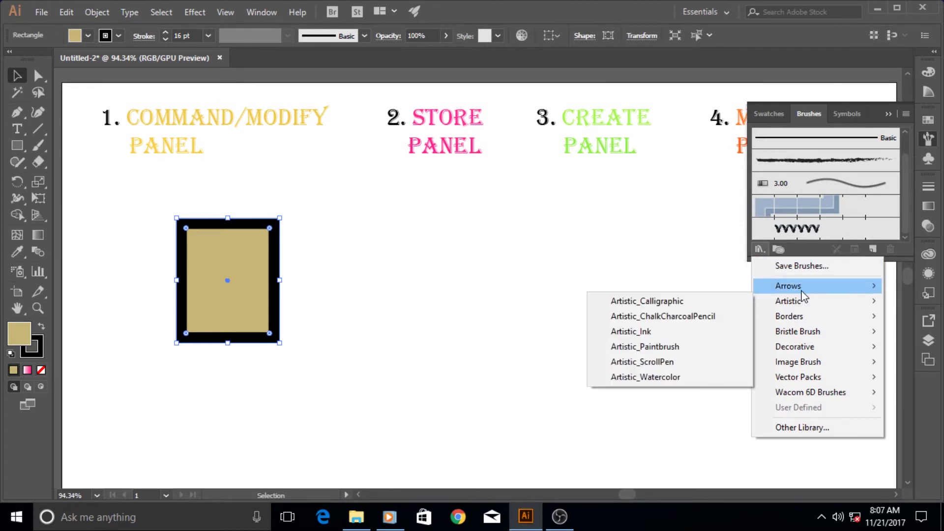
mouse_move(802, 291)
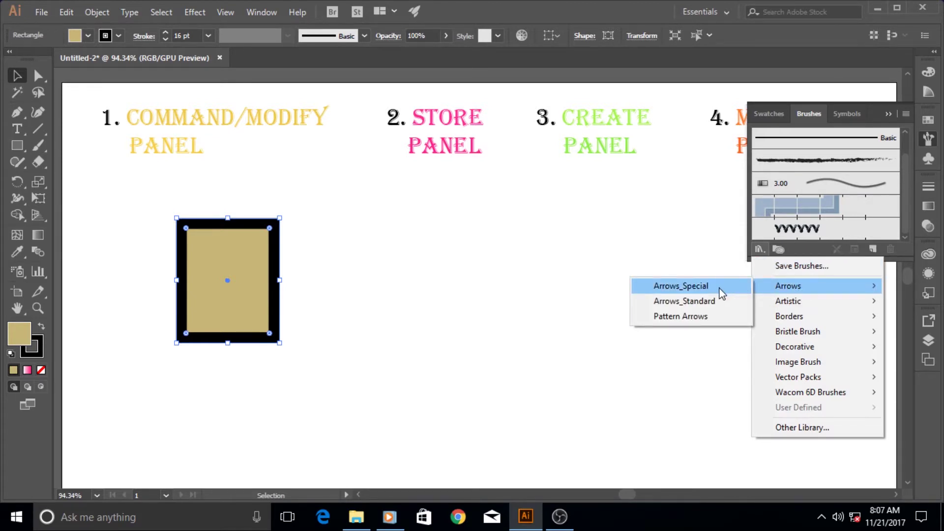
click(706, 289)
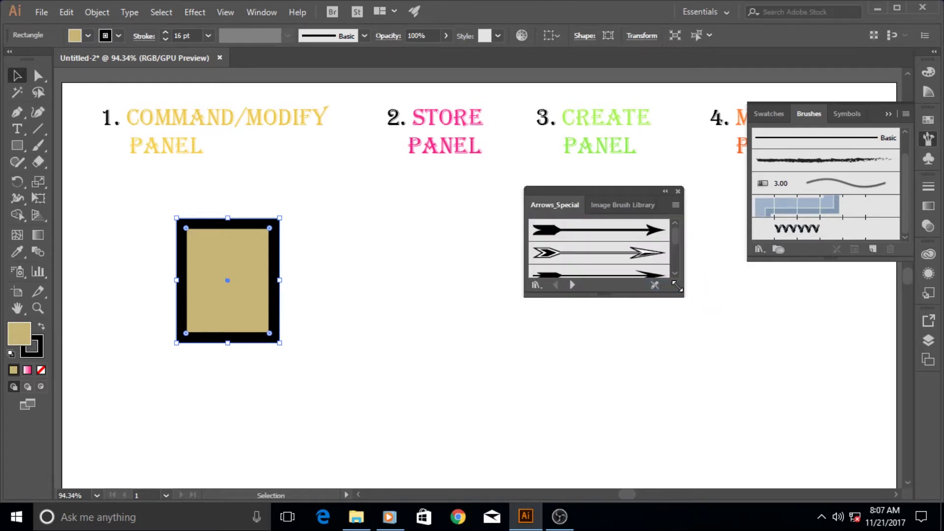
- Apply the Arrow 2.02 brush to the rectangle's outline, then deselect it
click(601, 256)
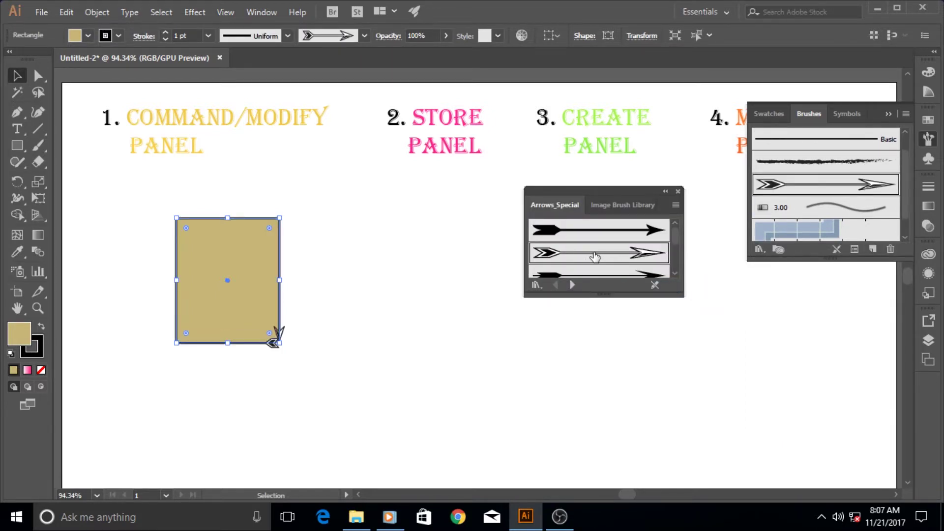
click(678, 191)
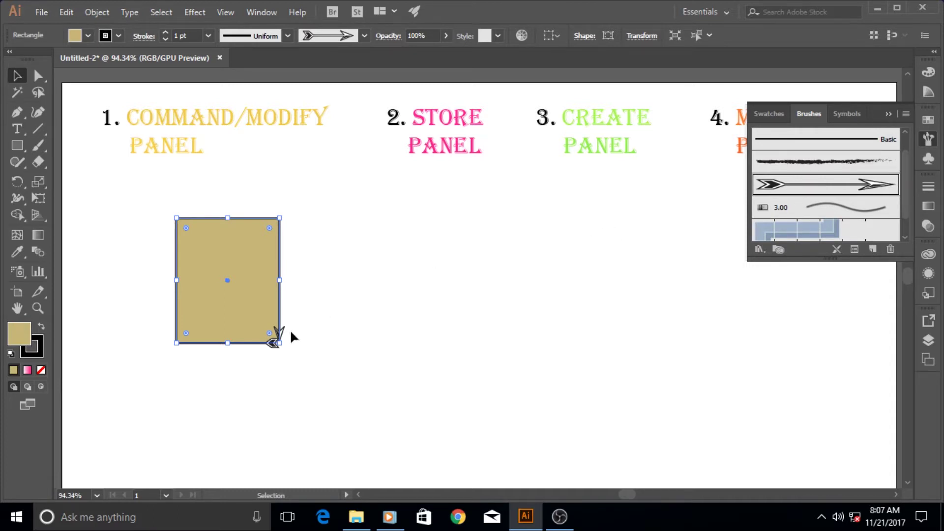
click(296, 310)
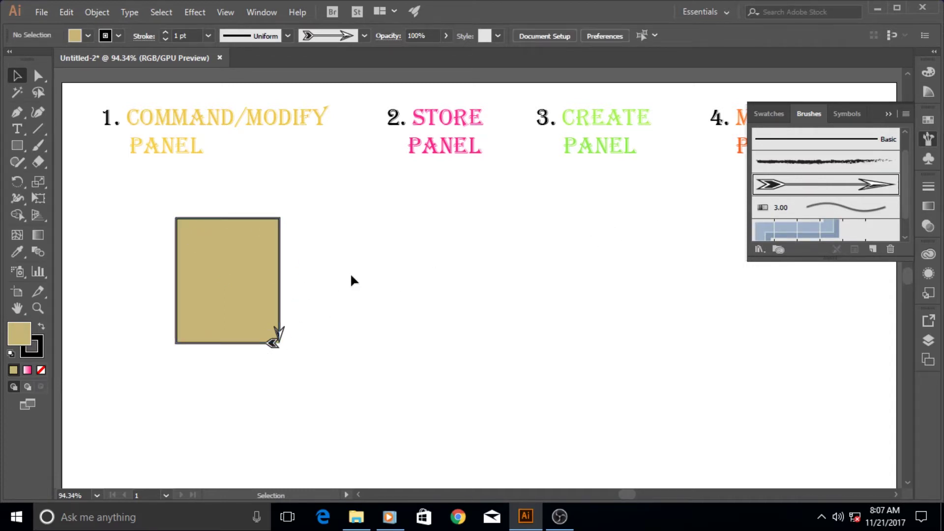
- Draw a five-point zigzag path with the Pen tool to the right of the tan rectangle
click(17, 113)
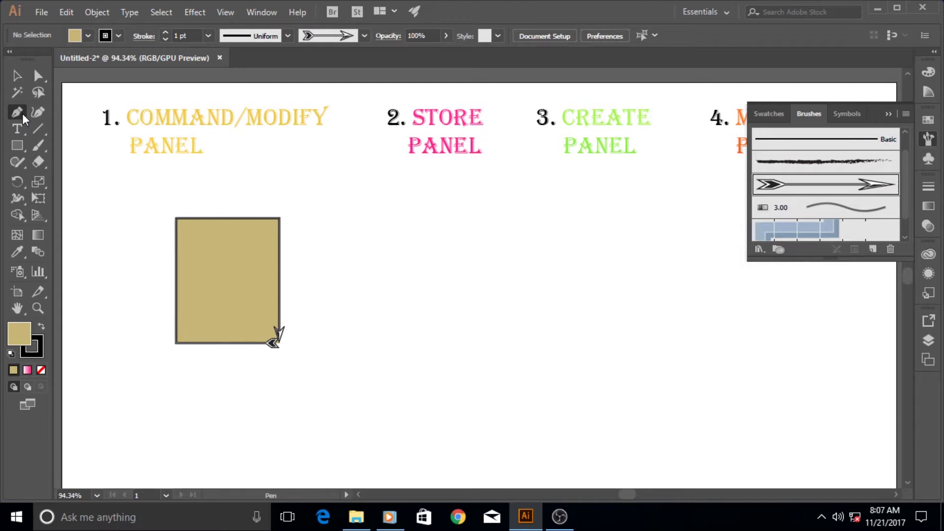
click(296, 209)
click(358, 217)
click(397, 276)
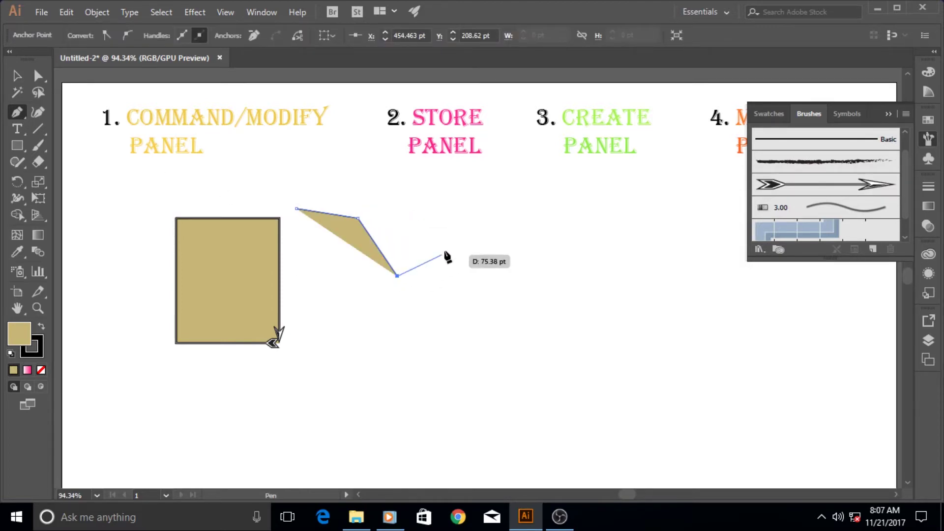
click(449, 243)
click(495, 241)
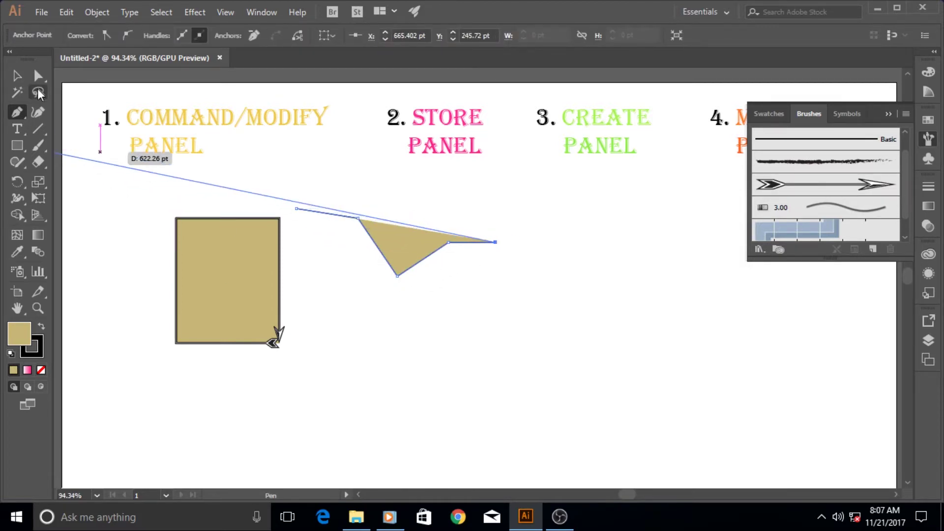
- Set the zigzag's fill to None, stroke it with the arrow brush, deselect, and collapse the Brushes panel
click(41, 370)
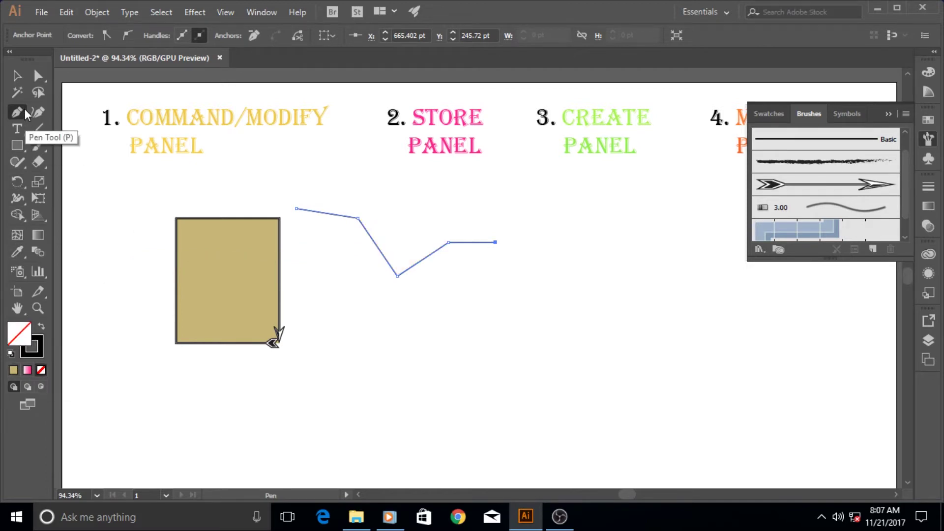
click(809, 185)
click(16, 75)
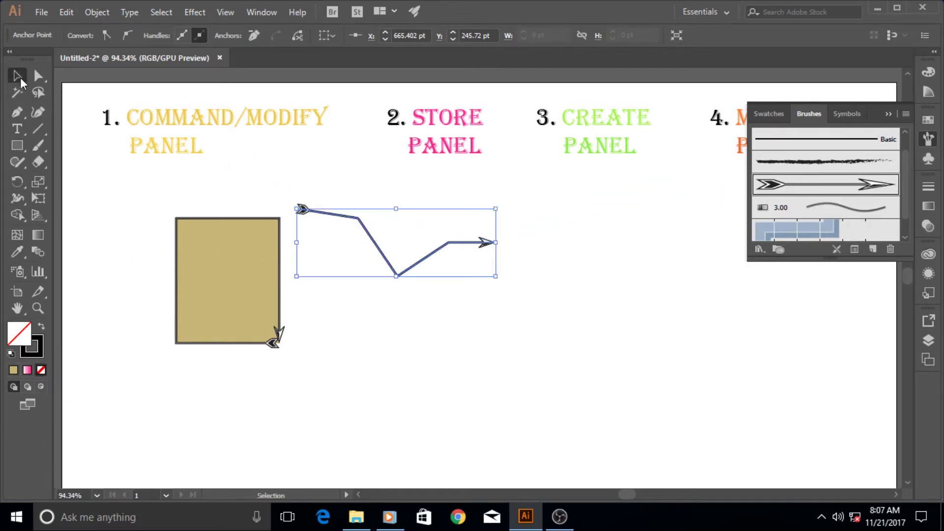
click(477, 317)
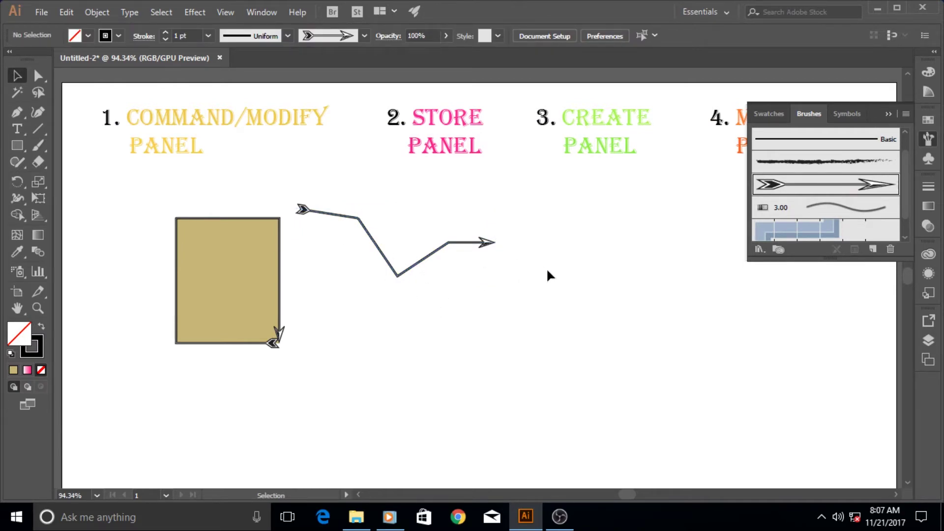
click(889, 114)
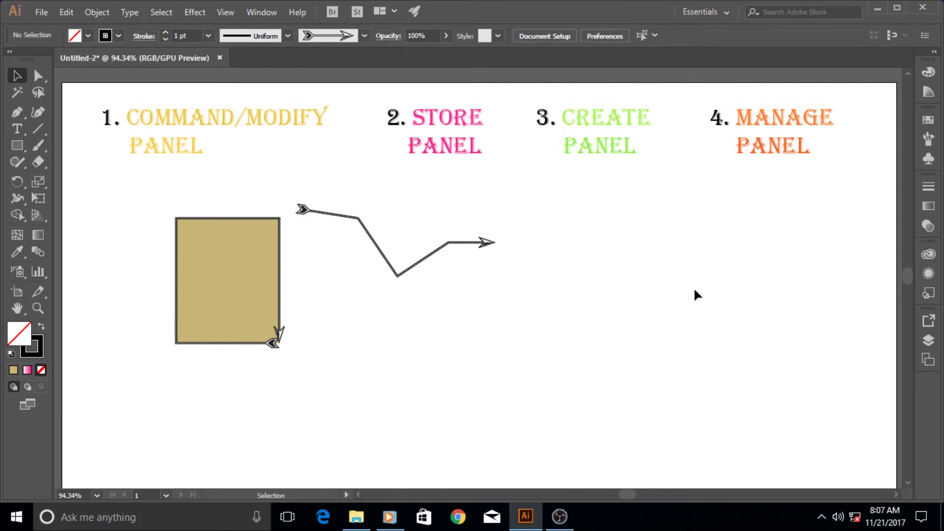
- Add the zigzag arrow and tan rectangle to Asset Export as Asset 2 and Asset 3
click(928, 321)
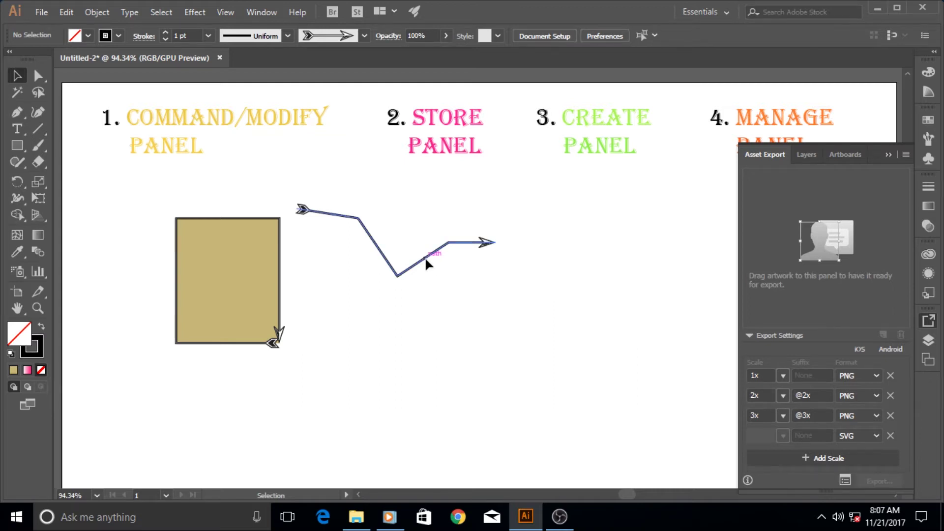
drag(424, 256, 799, 242)
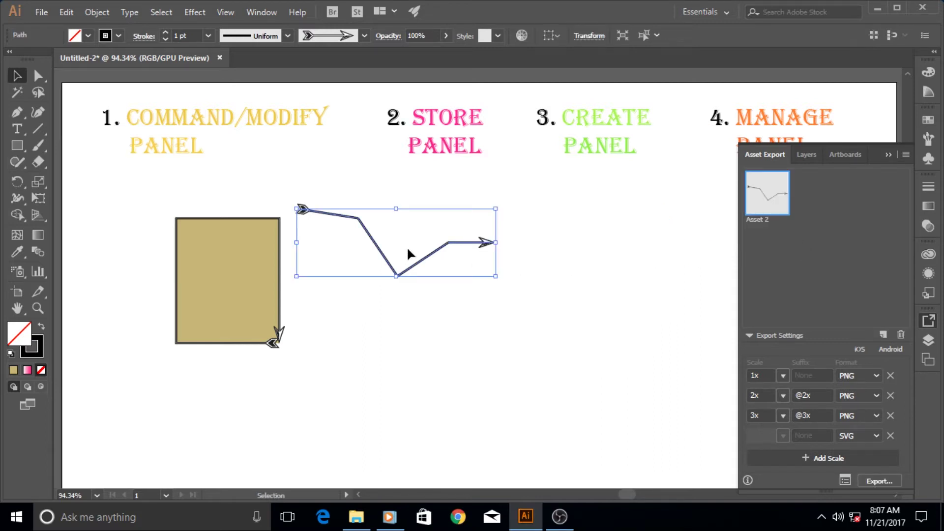
drag(232, 306, 824, 288)
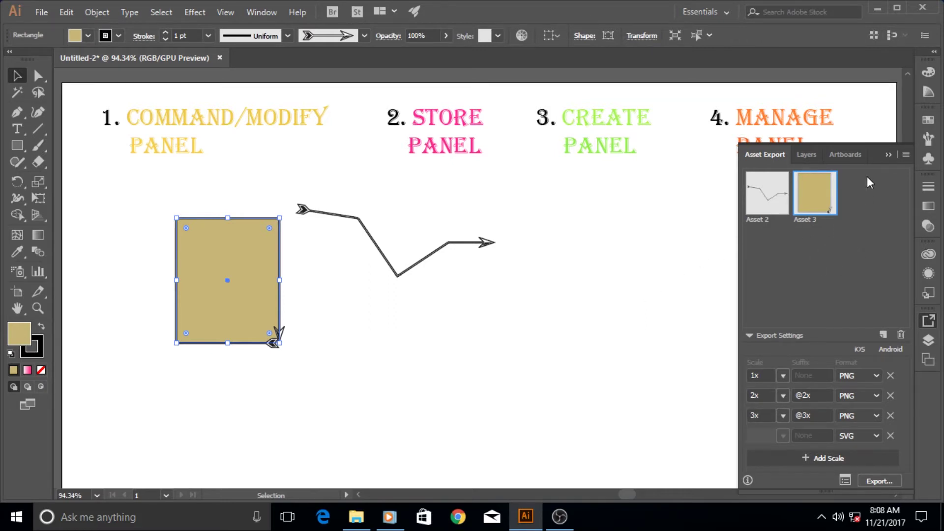
click(888, 155)
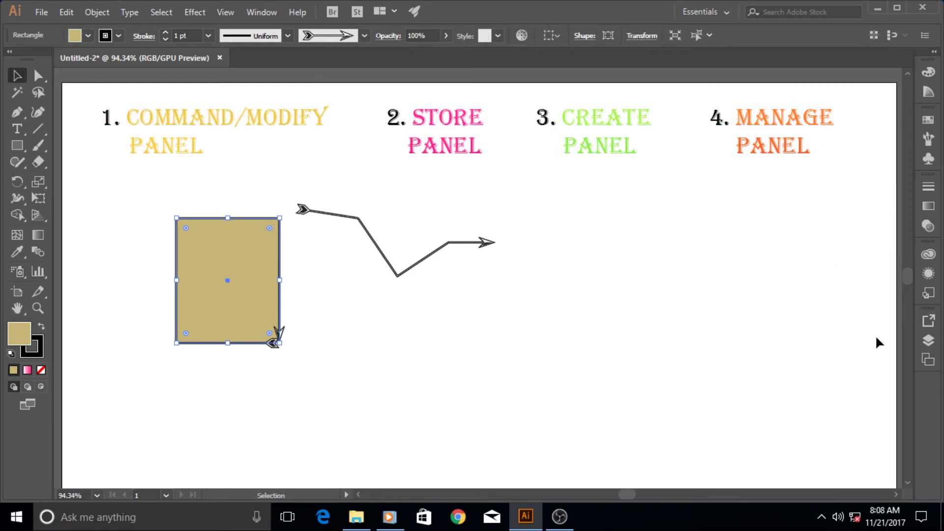
- In Layers, expand Layer 1 and move <Rectangle> above <Path> in the stacking order
click(928, 344)
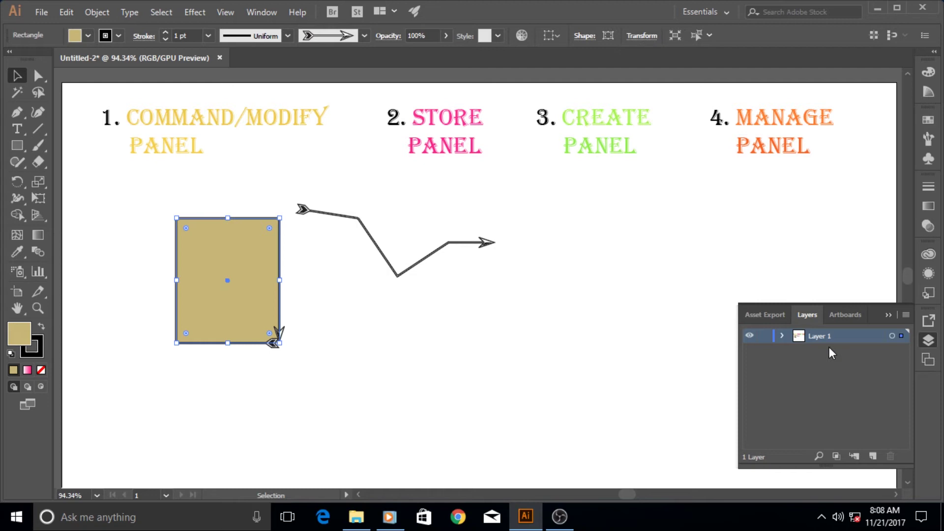
click(782, 336)
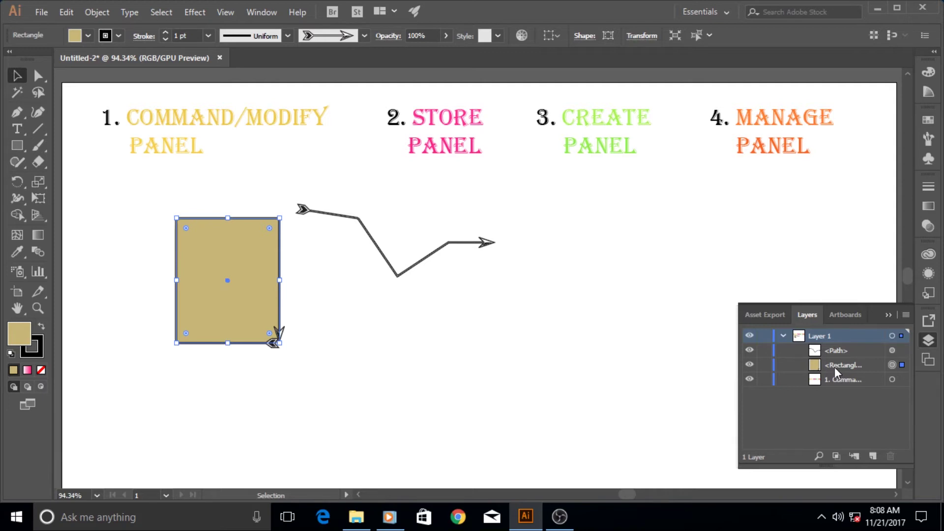
drag(834, 367, 841, 351)
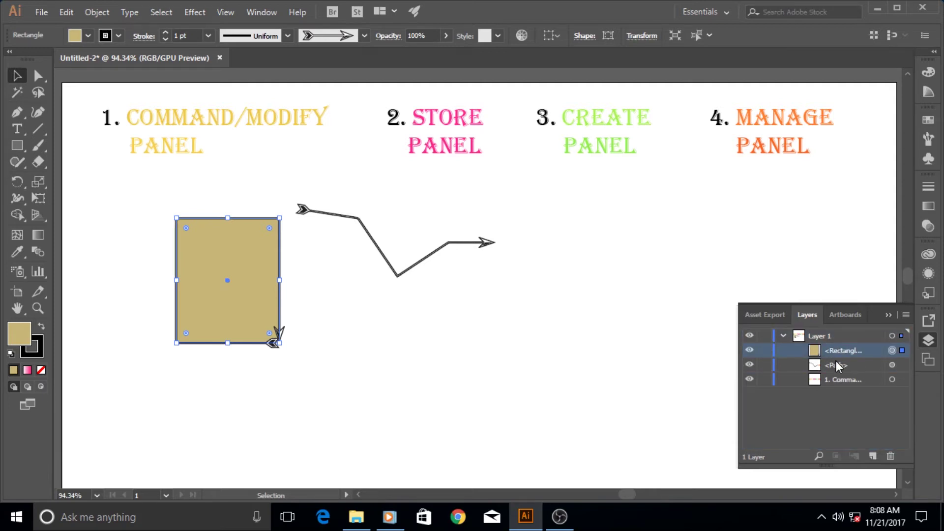
click(837, 365)
- Rename the rectangle's layer entry to 111, cancelling the path options dialog that opens
double_click(835, 350)
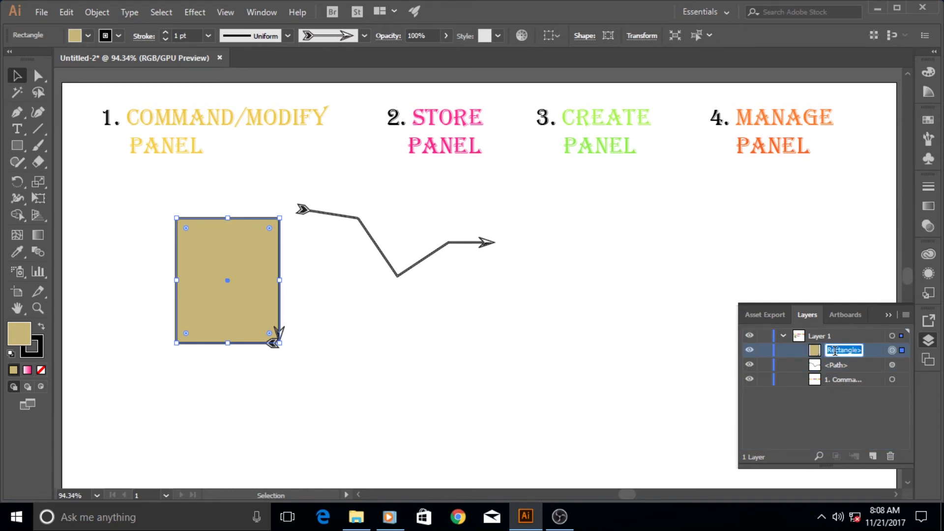
text(111)
double_click(843, 369)
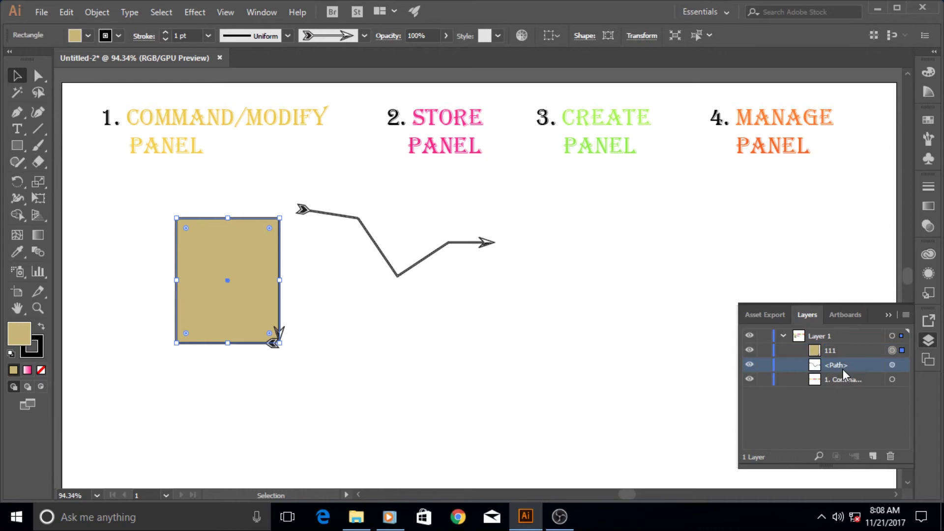
click(543, 280)
- View the Artboards list showing Artboard 1, then close the panel and deselect
click(844, 315)
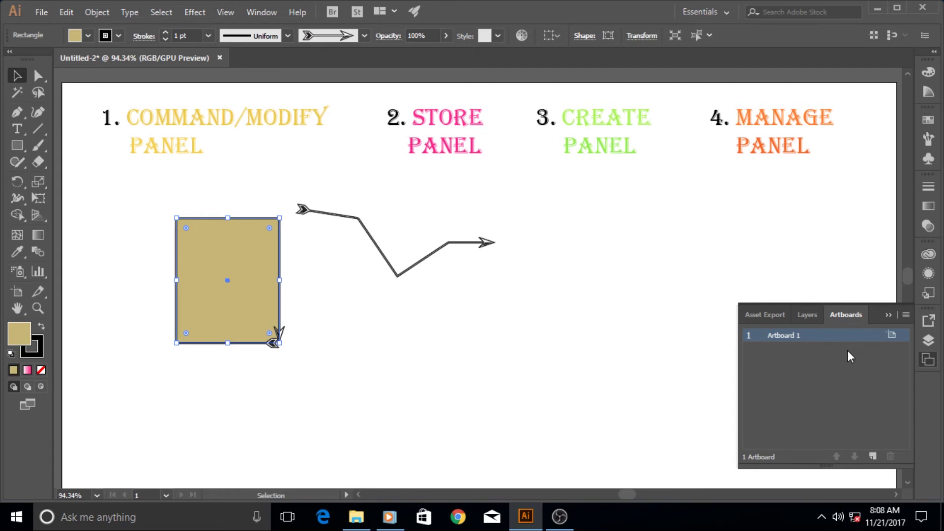
click(891, 316)
click(892, 319)
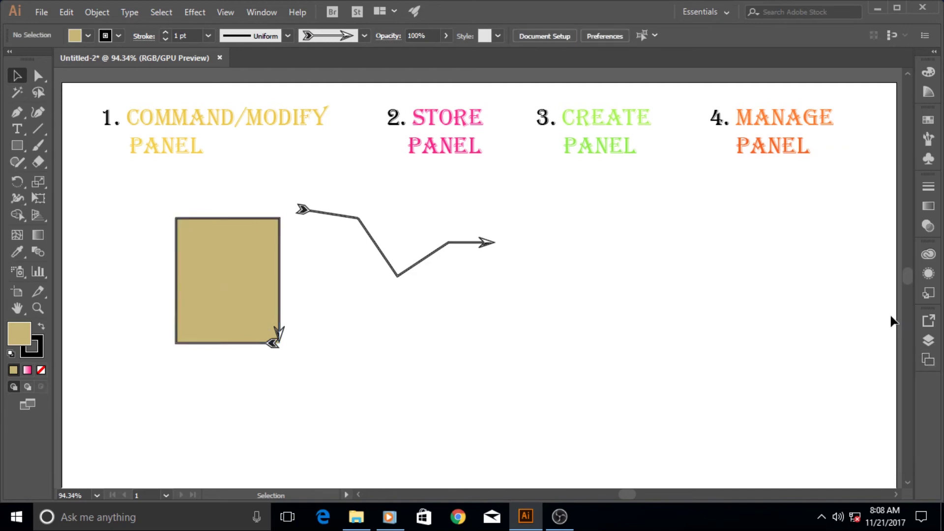
- Pan the artboard view with the Navigator's view box from Window > Navigator, then close it
click(263, 14)
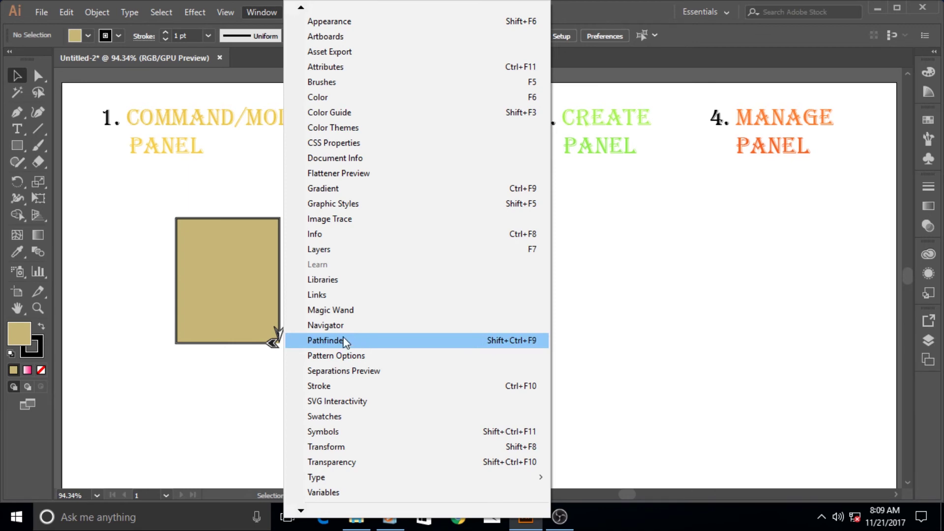
click(334, 326)
drag(200, 211, 497, 302)
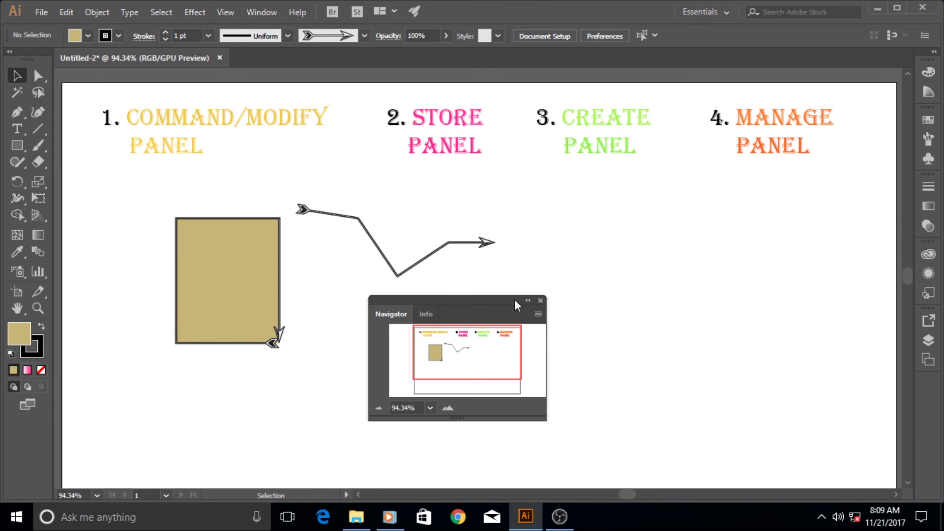
mouse_move(467, 358)
mouse_down()
mouse_move(480, 374)
mouse_move(436, 368)
mouse_move(471, 343)
mouse_move(492, 342)
mouse_move(446, 351)
mouse_move(469, 382)
mouse_move(485, 350)
mouse_move(449, 350)
mouse_move(464, 350)
mouse_up()
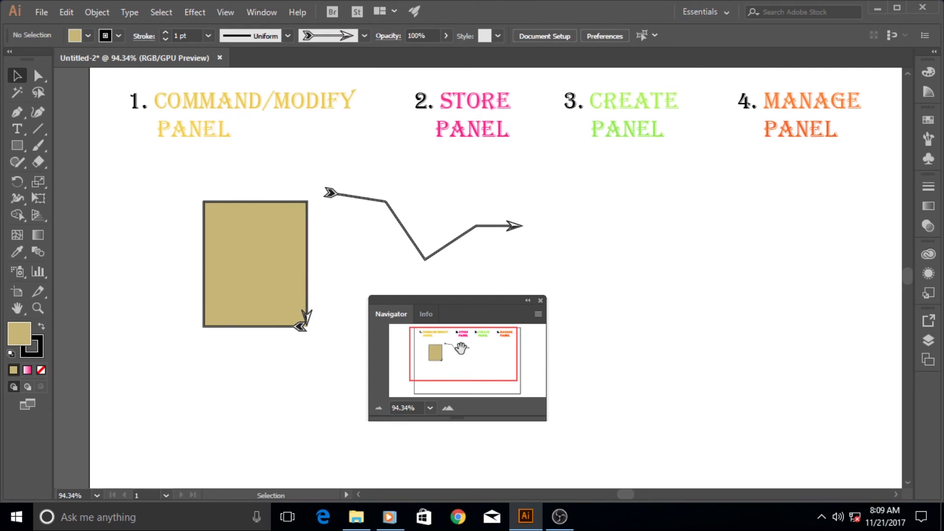
click(541, 301)
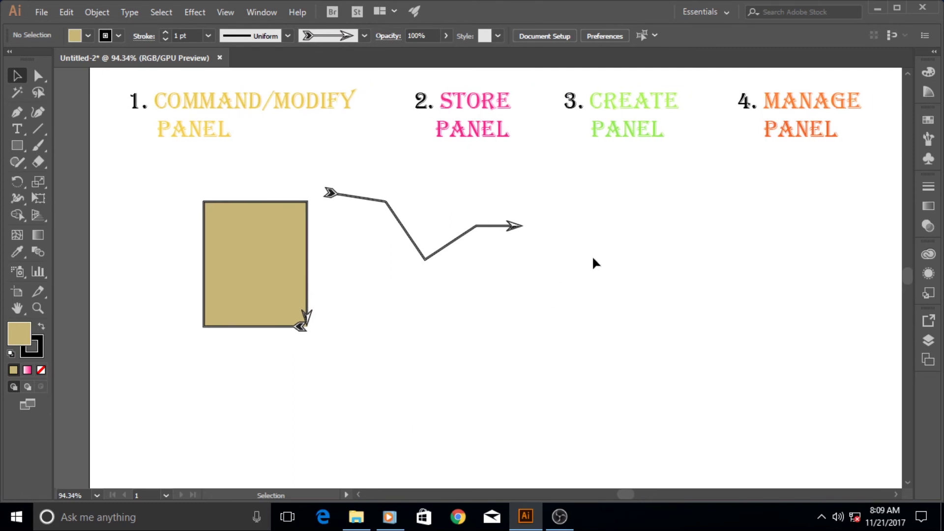